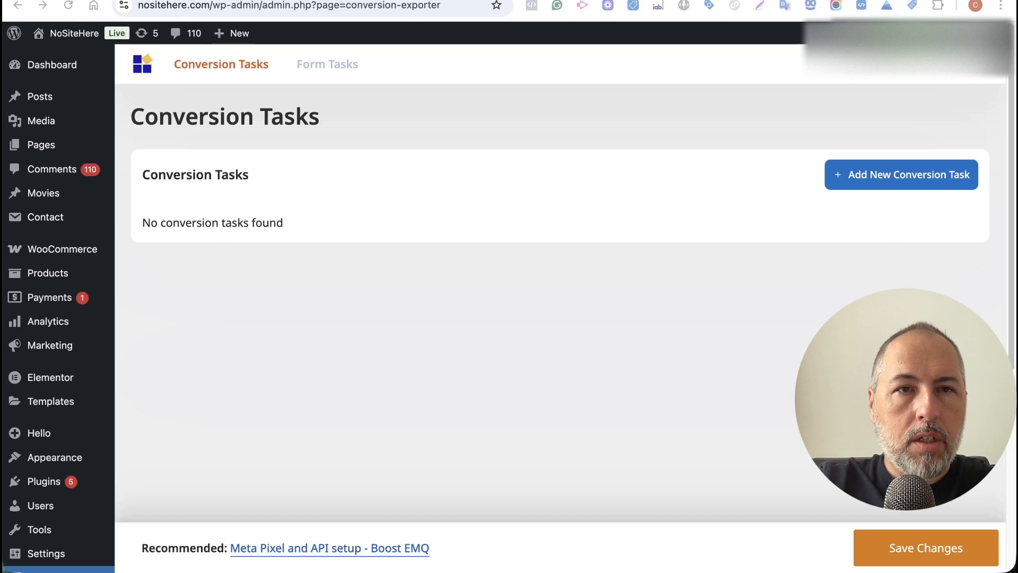
Go to the Google Ads Conversions Summary and start creating a new conversion action.
key(ctrl+Tab)
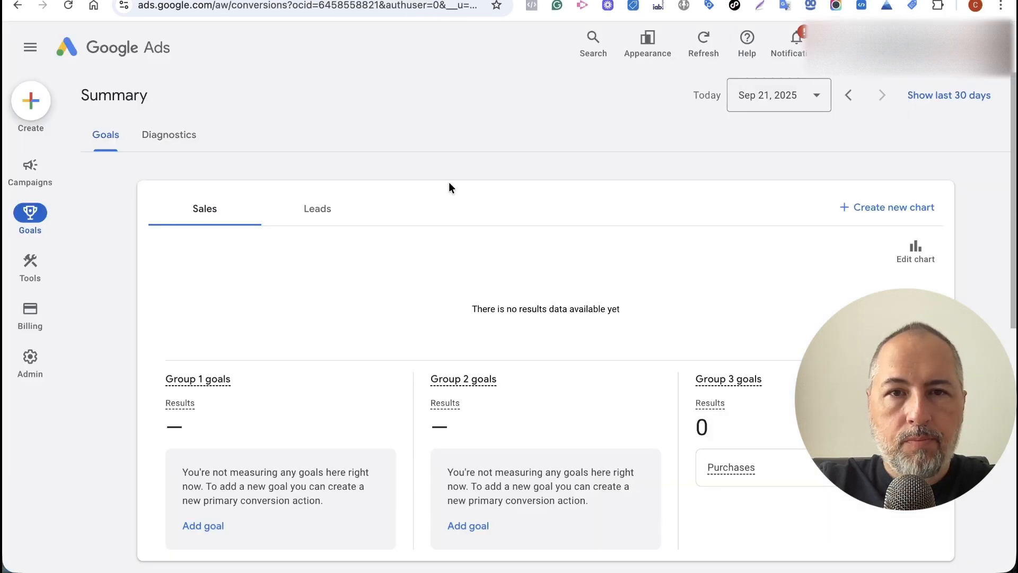
mouse_move(30, 214)
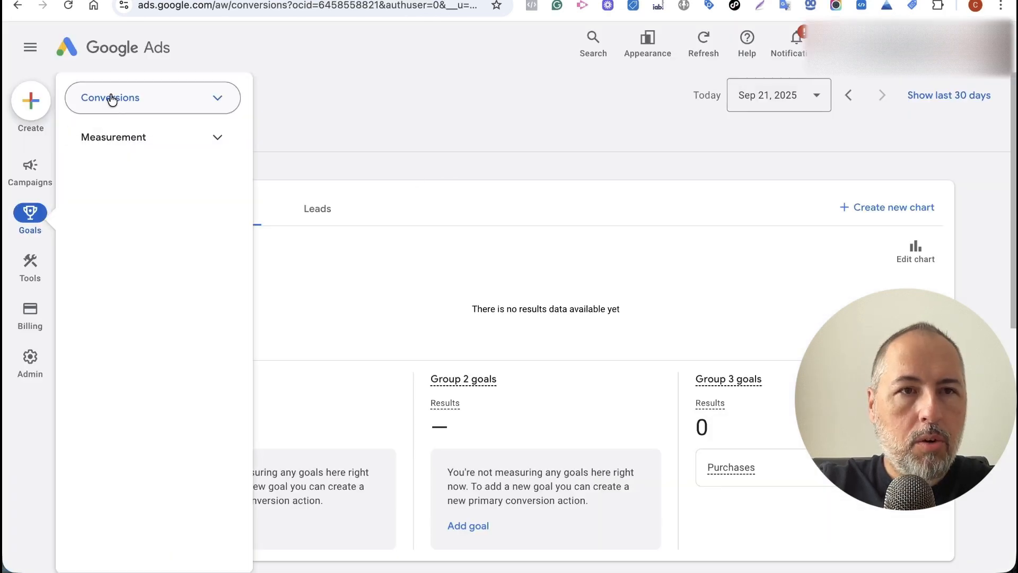
click(218, 102)
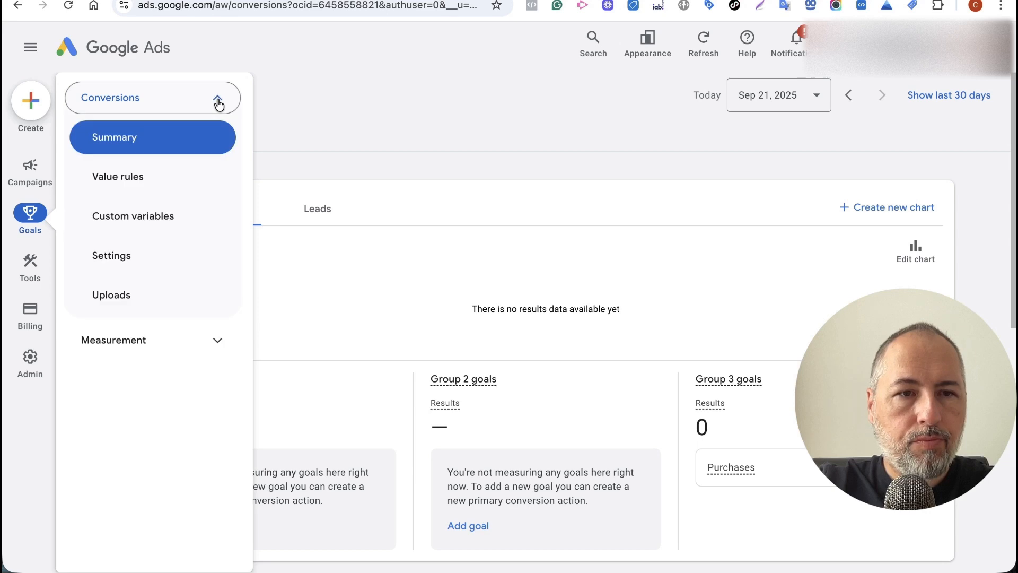
scroll(418, 128, down, 4)
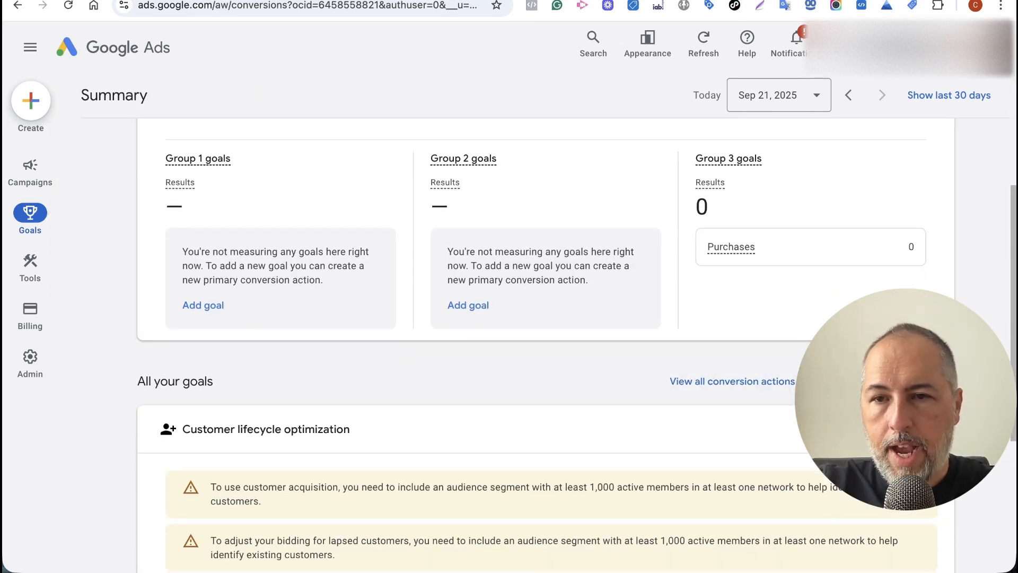
scroll(563, 350, down, 5)
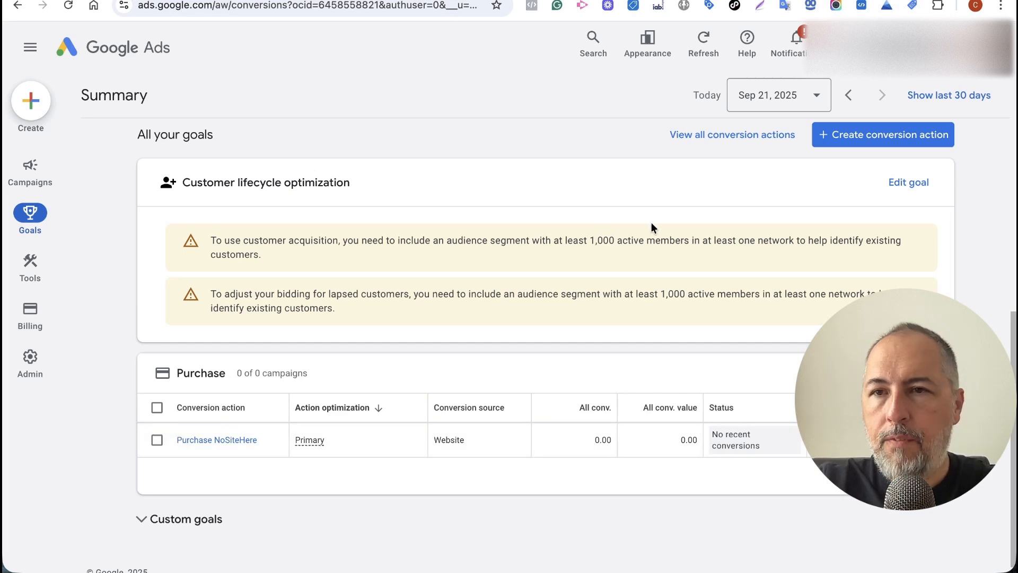
click(842, 139)
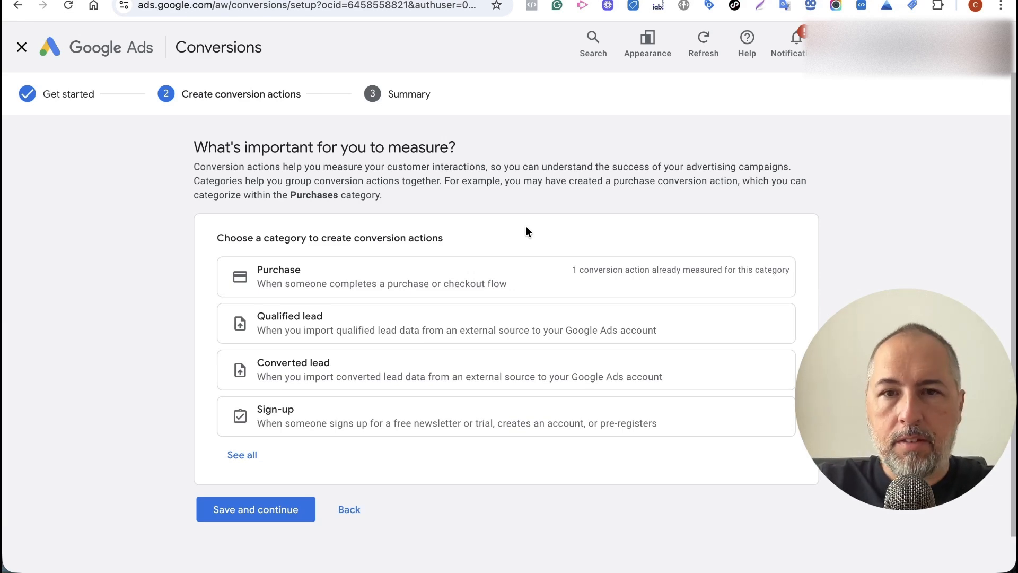
Choose the Purchase category and HTTPS under Offline as the conversion data source.
click(285, 280)
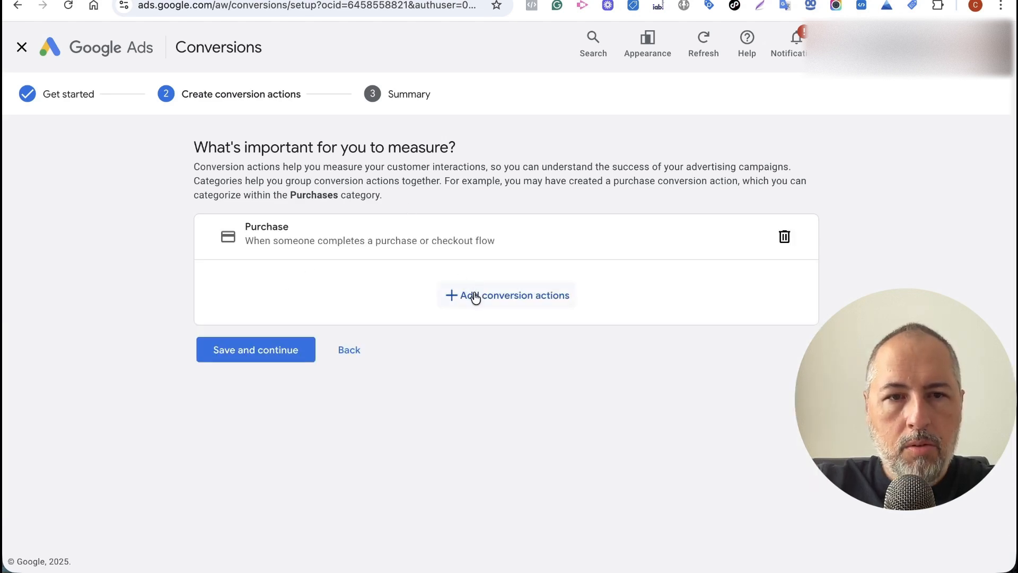
click(267, 340)
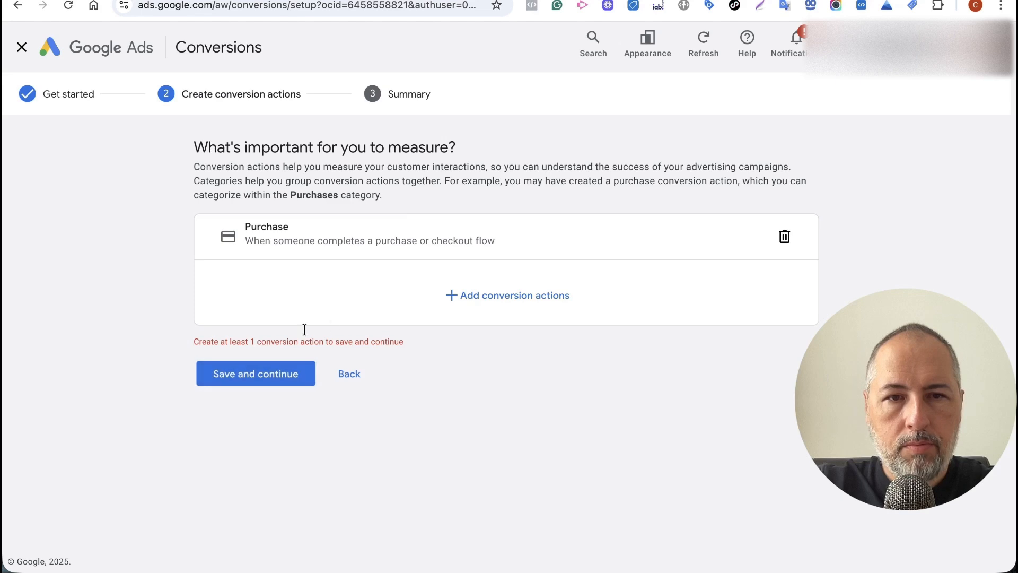
click(464, 296)
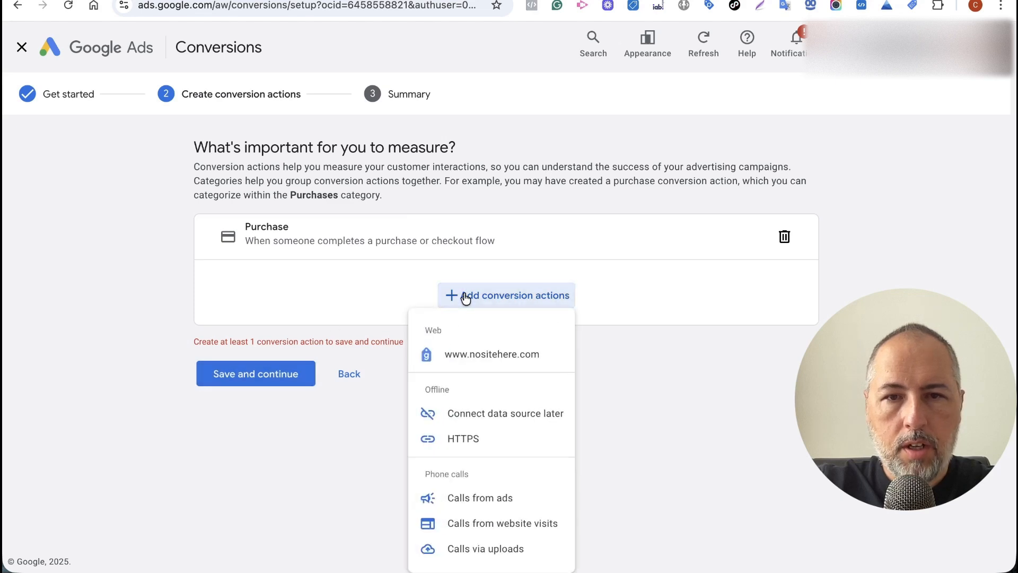
click(453, 439)
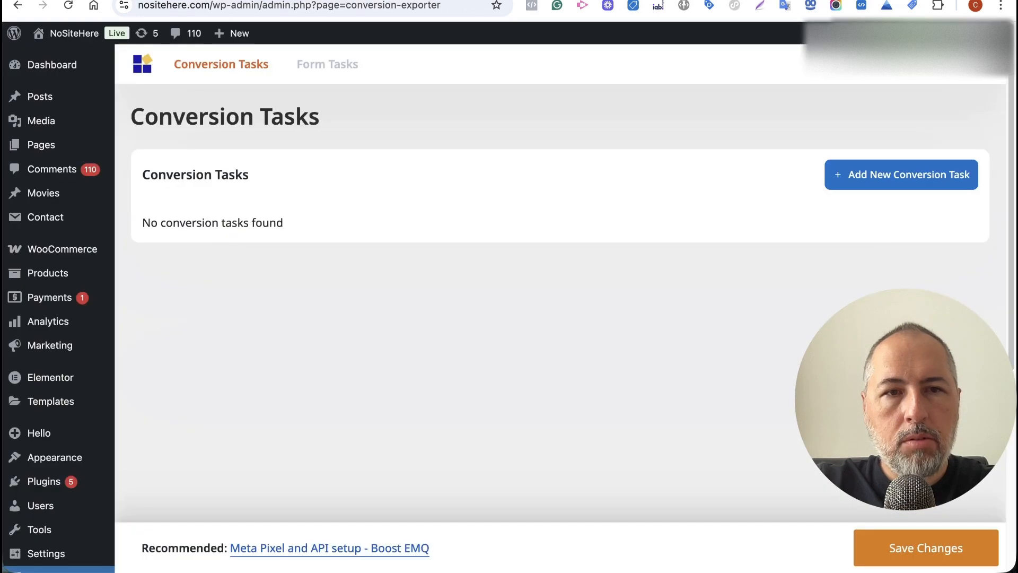
Add a new Conversion Exporter task with the conversion name PurchaseTest.
click(850, 175)
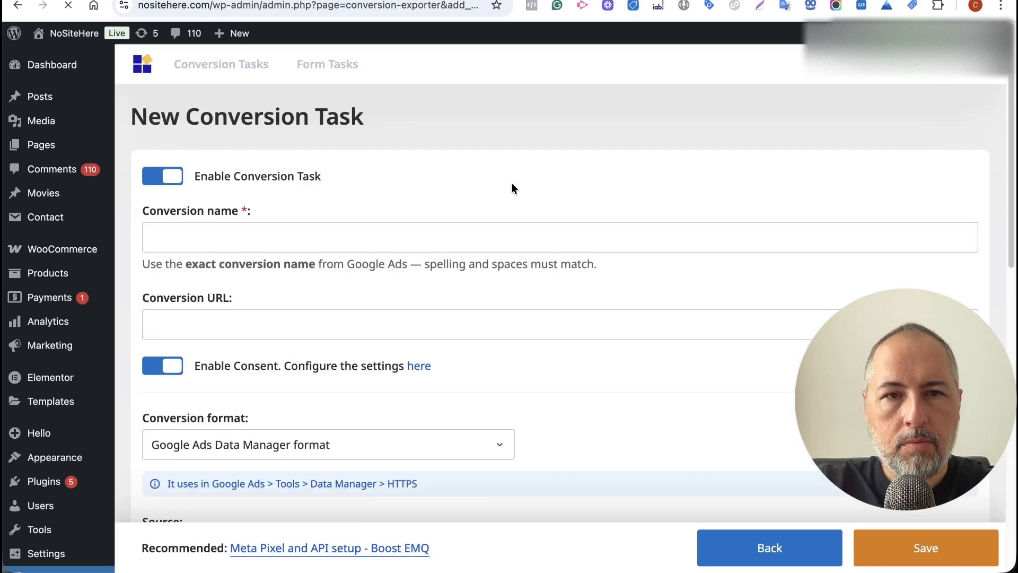
click(337, 241)
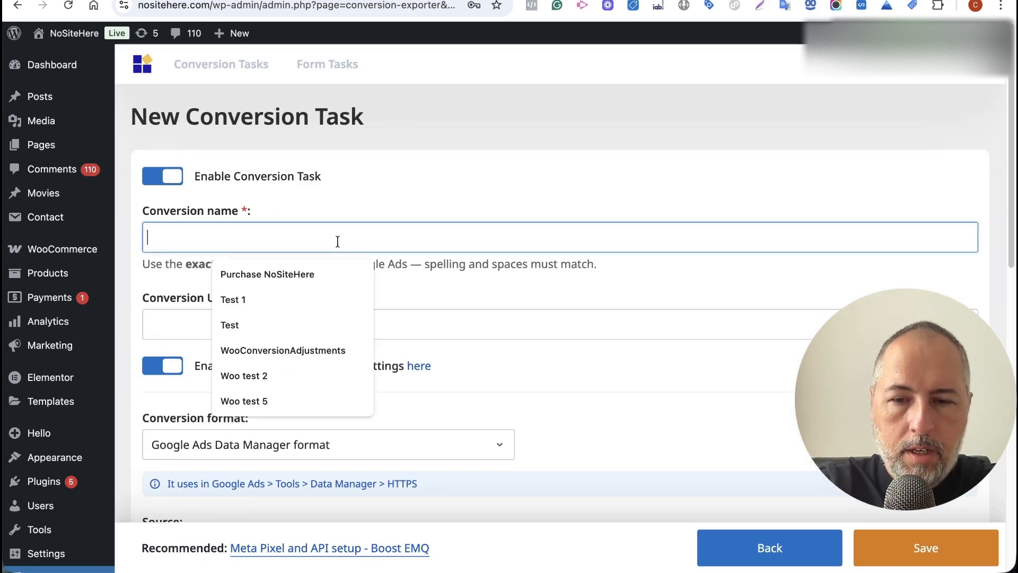
text(Purchase)
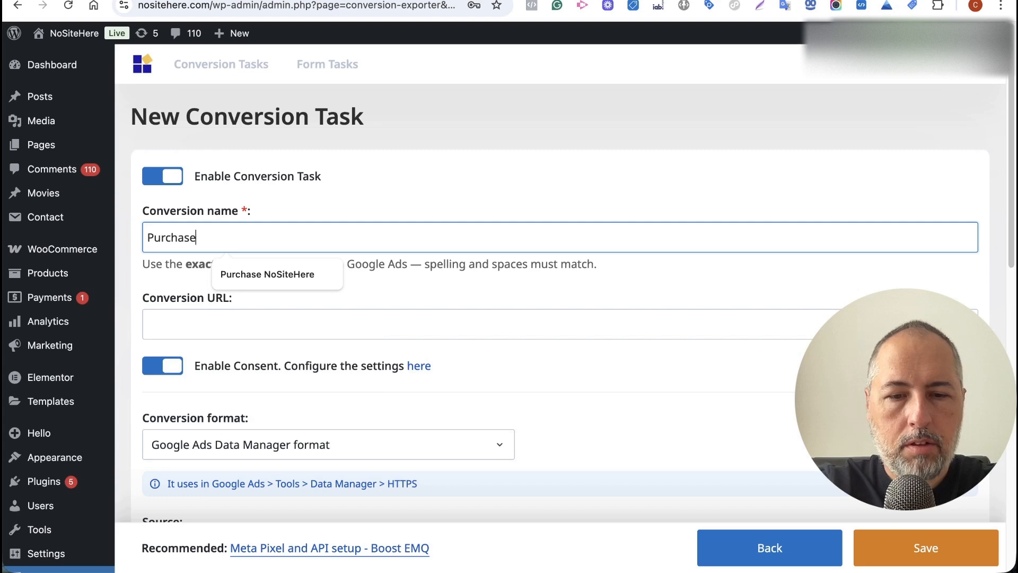
text(Test)
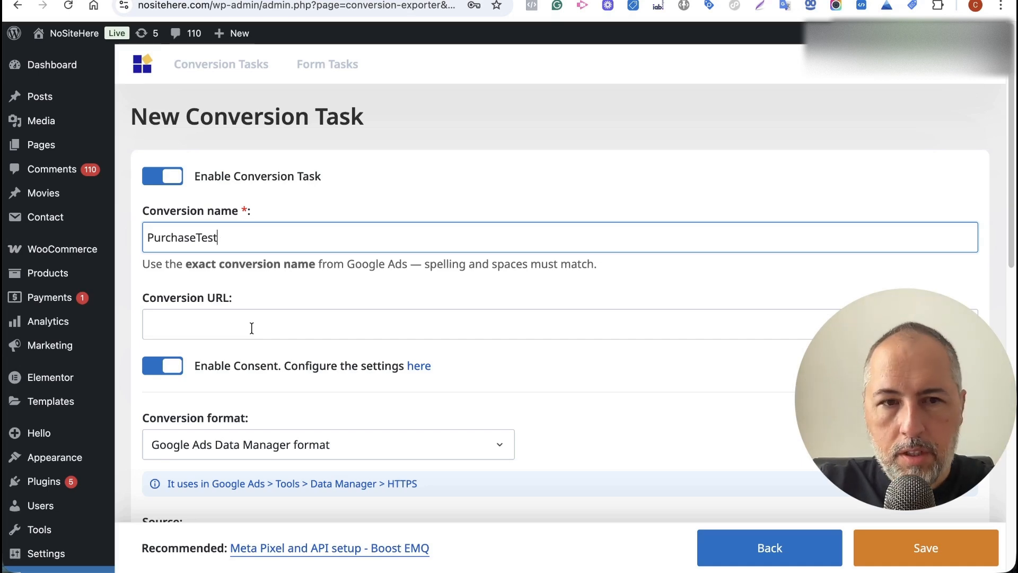
scroll(270, 359, down, 3)
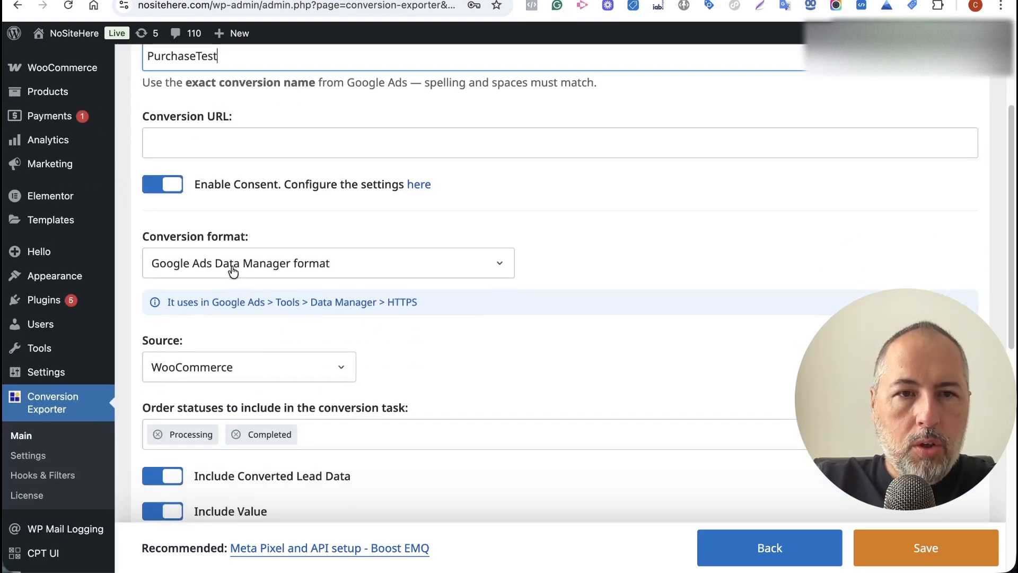
click(273, 261)
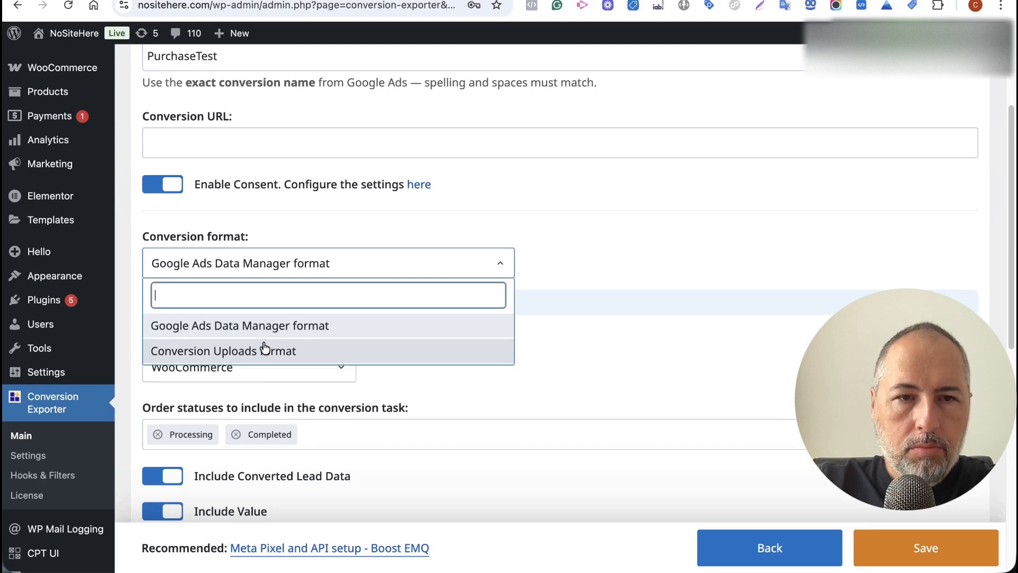
click(501, 264)
scroll(559, 266, down, 3)
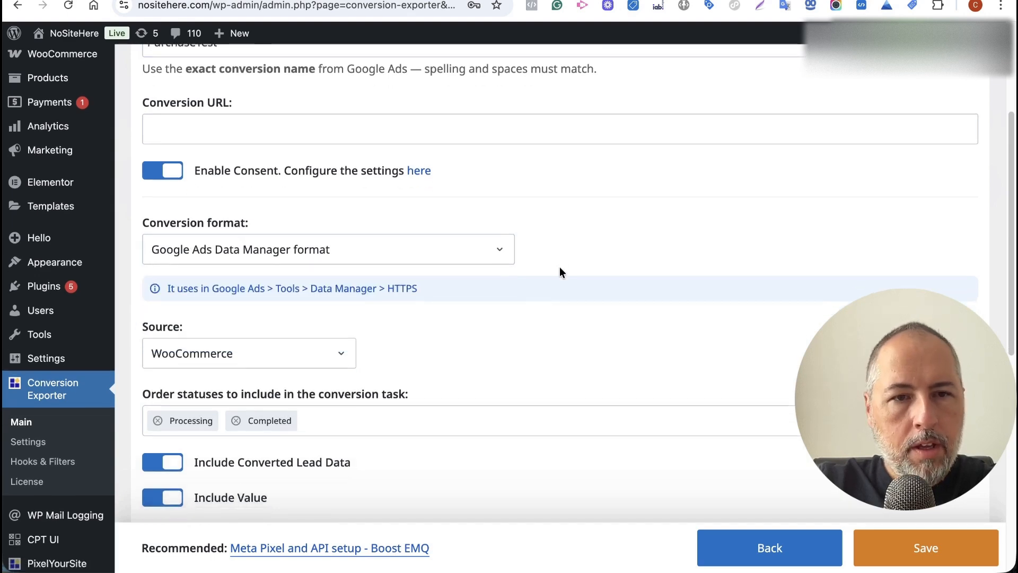
scroll(417, 265, down, 1)
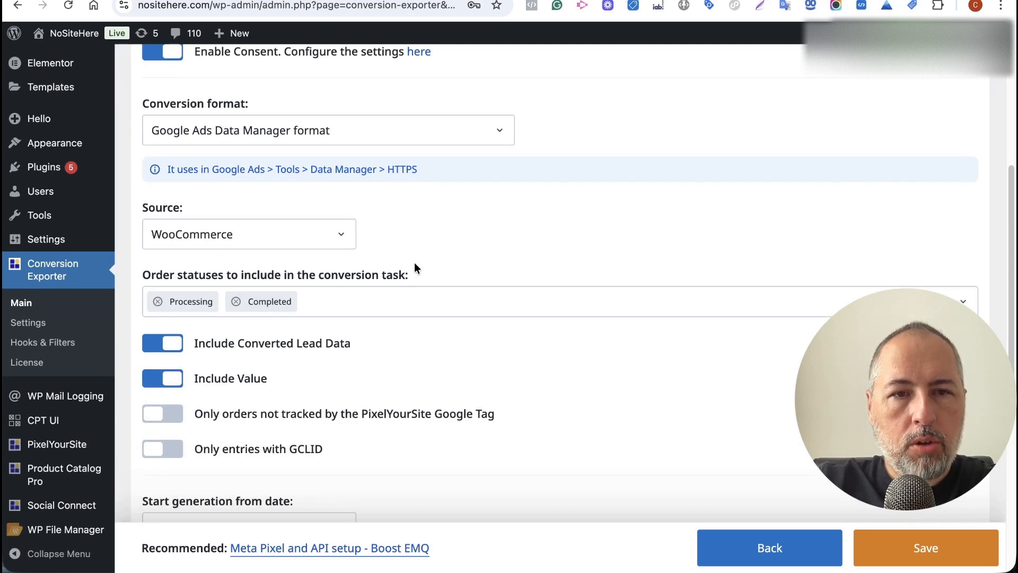
scroll(371, 260, down, 4)
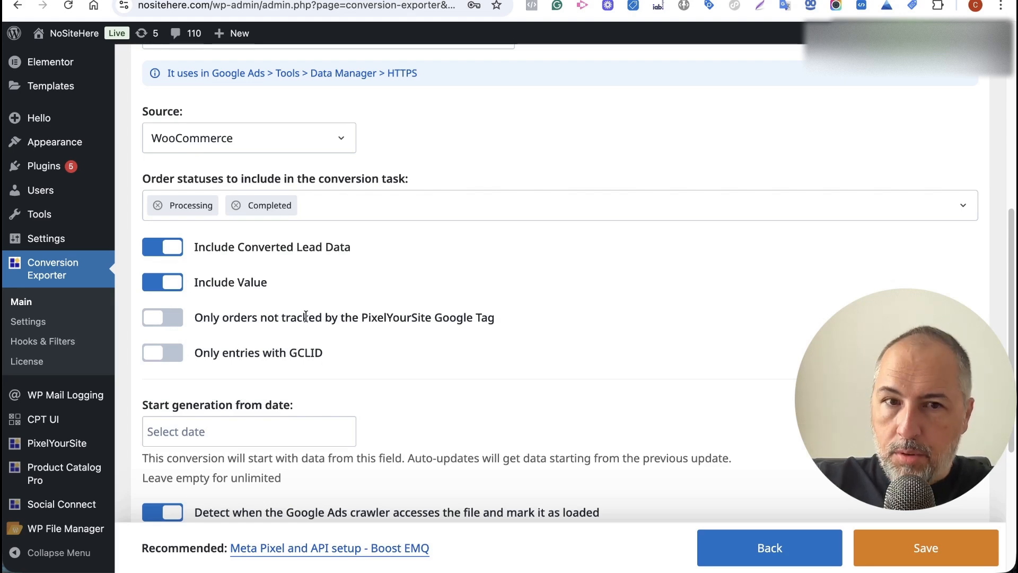
Set the task's Start generation from date to 1 December 2024 using the calendar.
scroll(306, 317, down, 4)
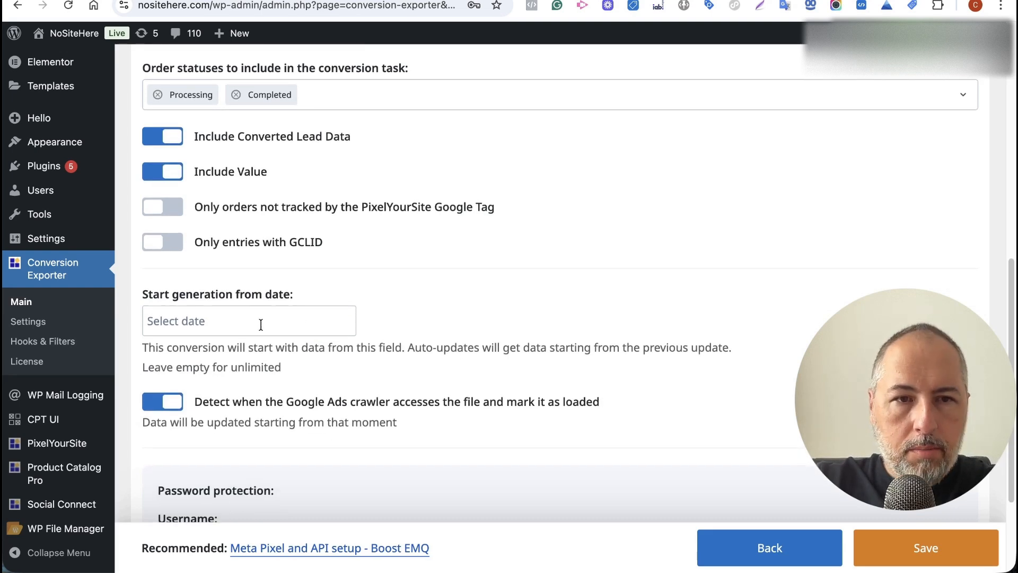
click(261, 324)
click(158, 355)
click(158, 355)
click(158, 355)
click(158, 356)
click(158, 355)
click(158, 355)
click(158, 355)
click(158, 356)
click(158, 355)
click(318, 401)
scroll(460, 319, down, 3)
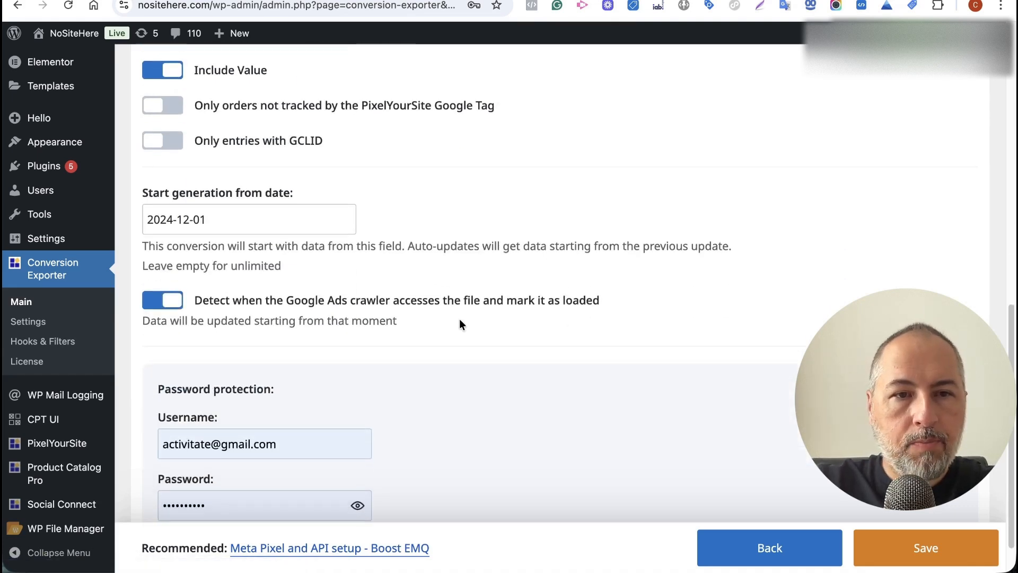
scroll(435, 315, down, 1)
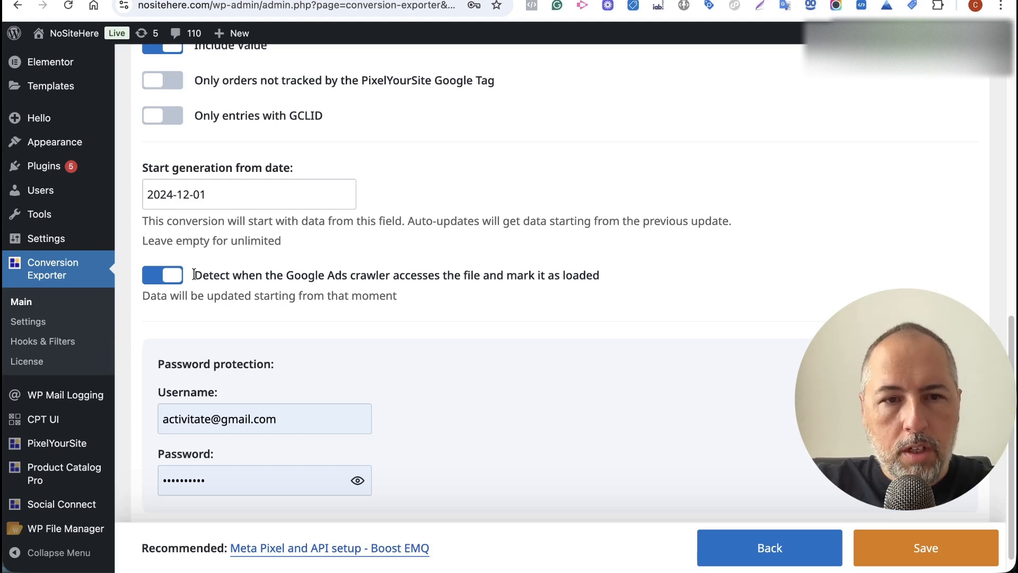
scroll(425, 305, down, 1)
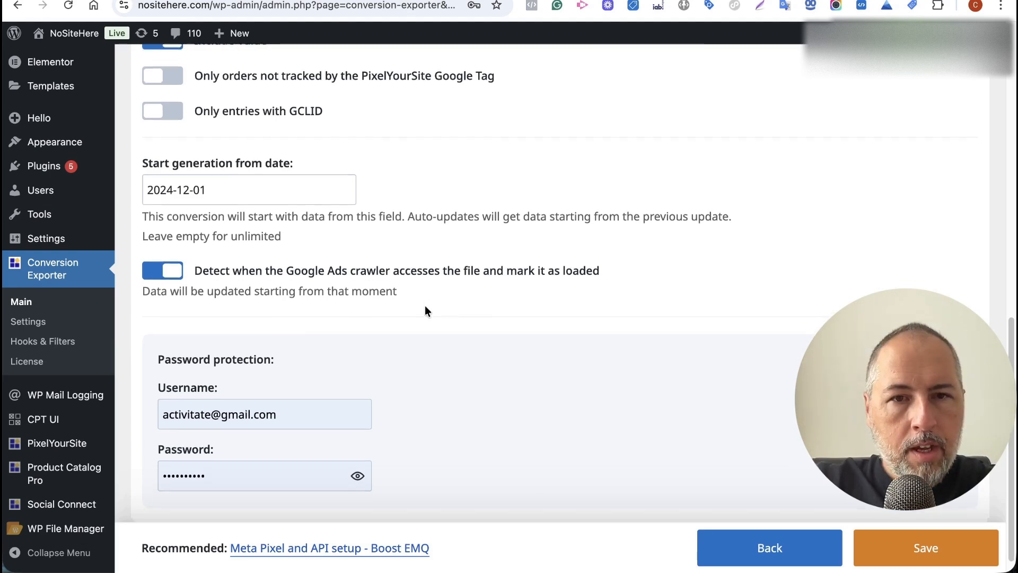
Save the PurchaseTest conversion task and check its File download link section.
click(896, 546)
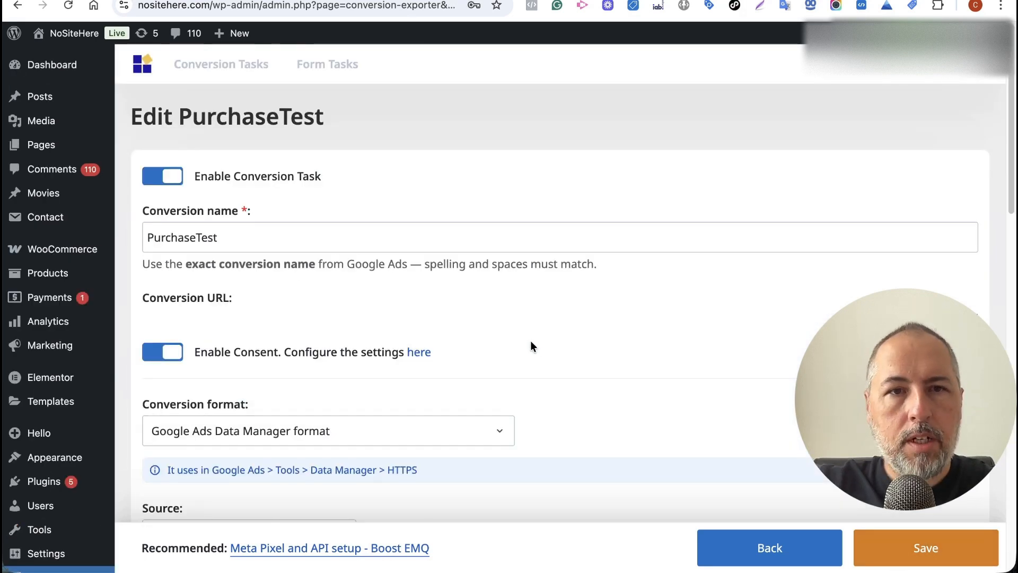
scroll(531, 259, down, 5)
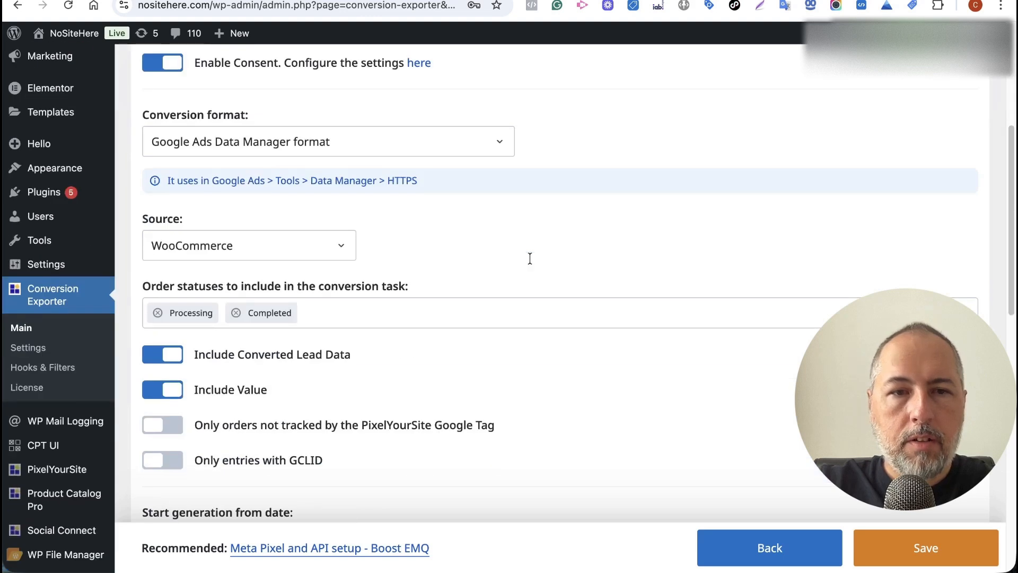
scroll(529, 258, down, 12)
scroll(532, 263, up, 5)
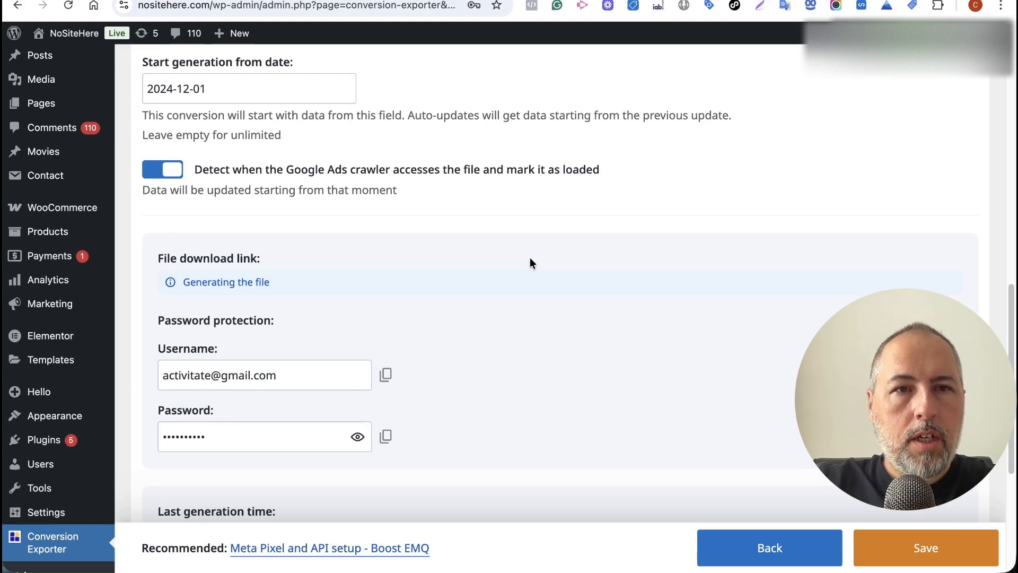
View the storefront in a new tab, then return to the Conversion Exporter settings.
right_click(77, 33)
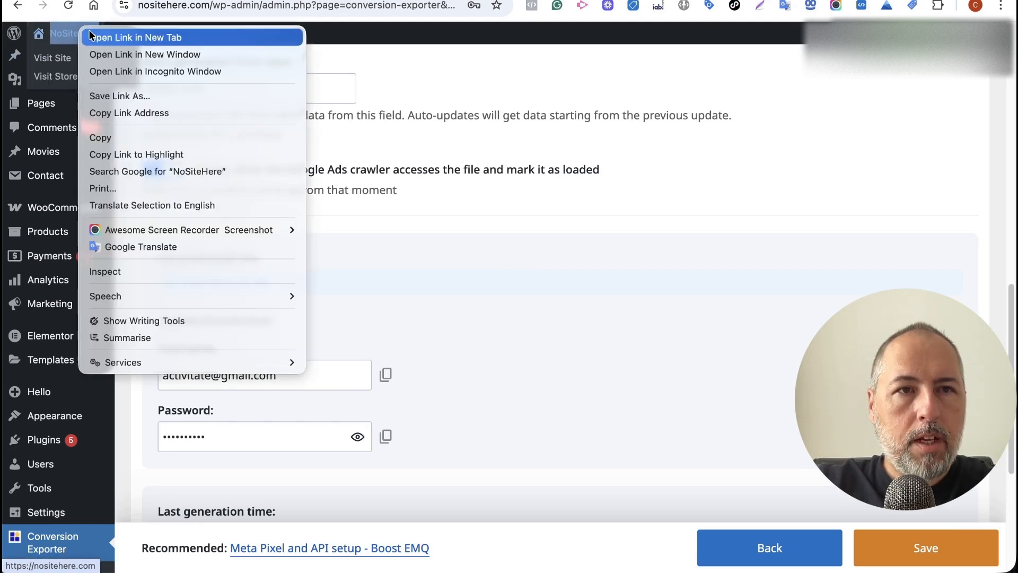
click(101, 34)
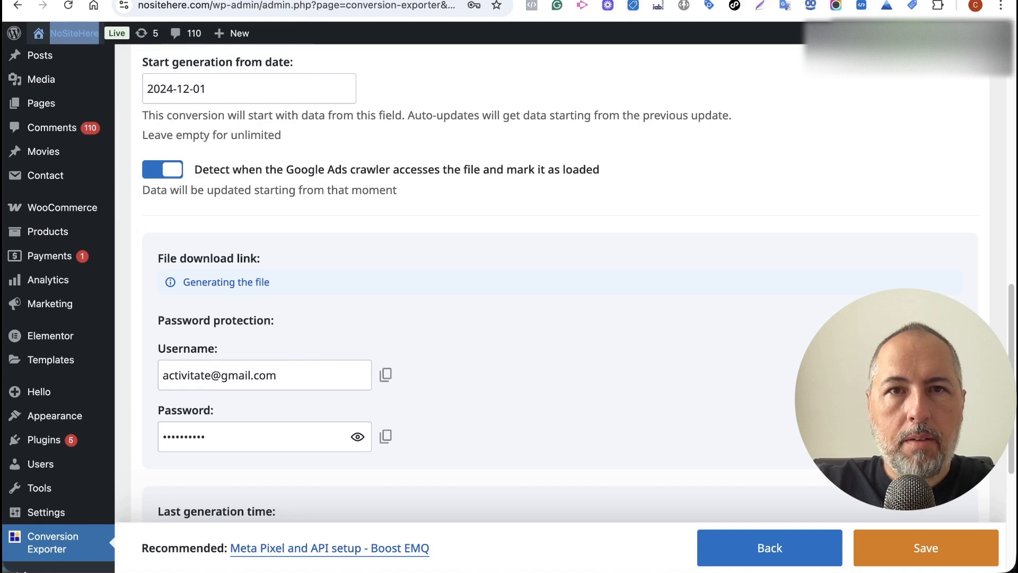
click(414, 1)
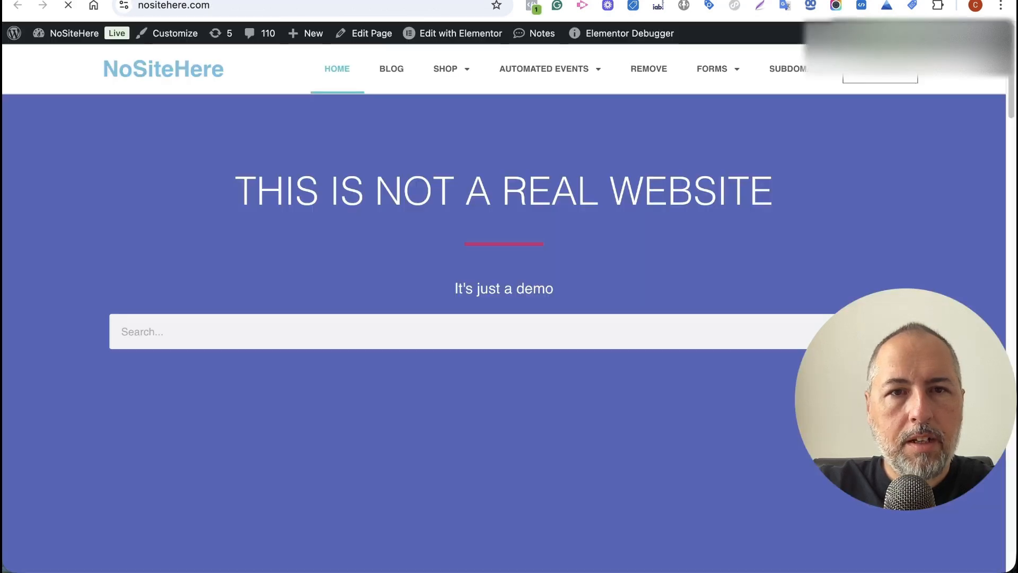
click(286, 1)
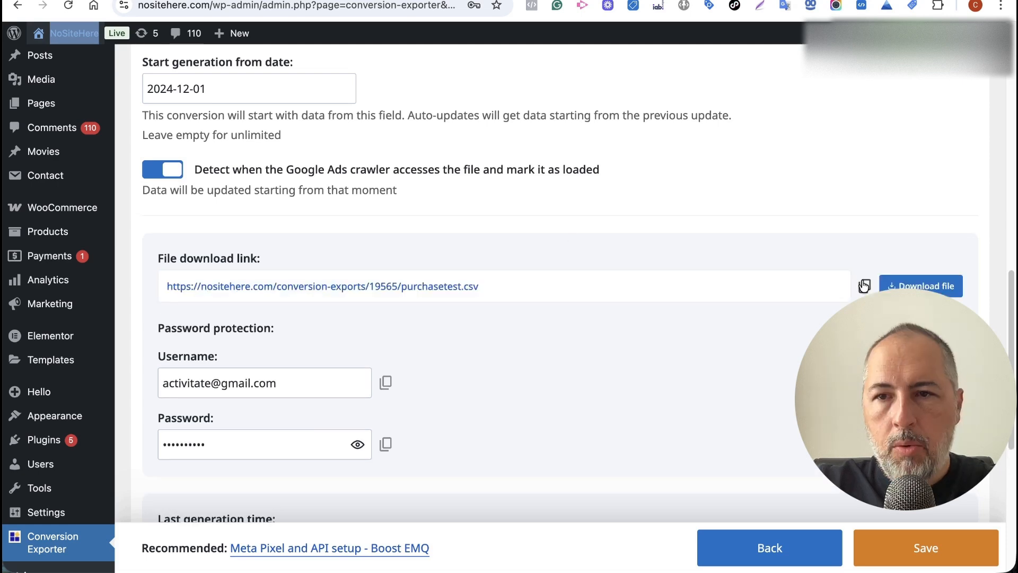
Paste the purchasetest.csv download link into the Google Ads HTTPS source URL field.
click(865, 287)
click(371, 1)
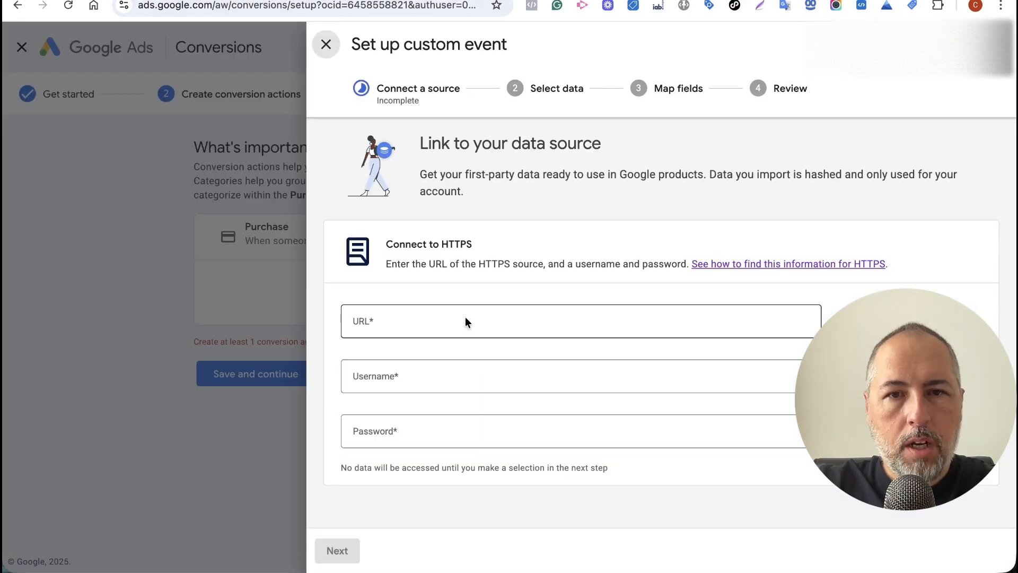
click(466, 318)
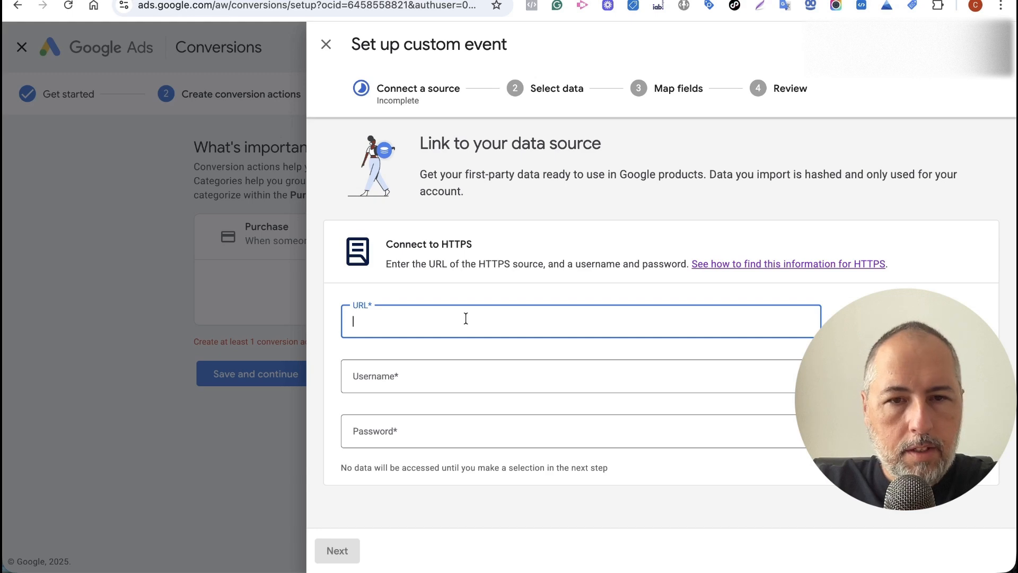
key(ctrl+v)
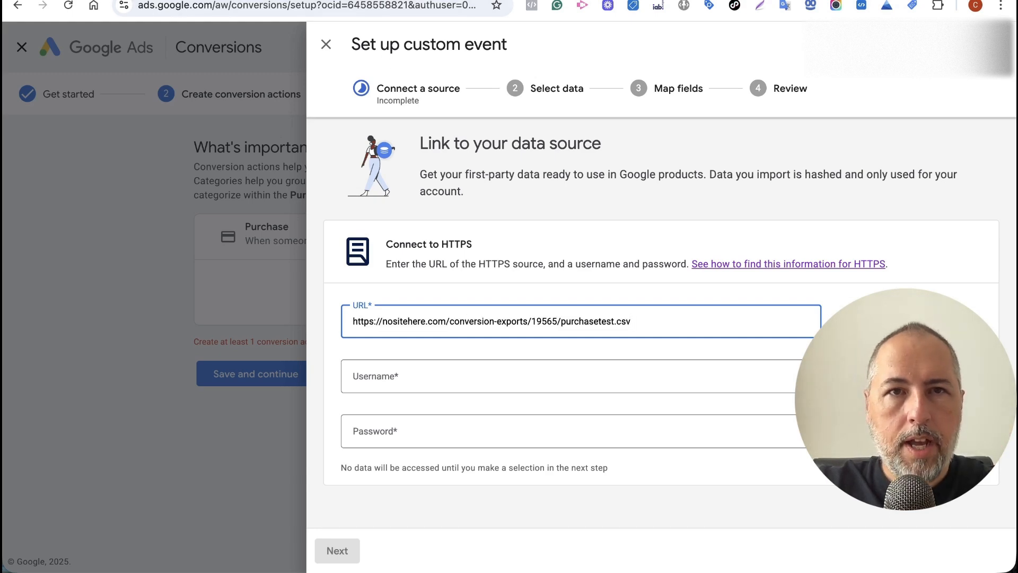
Fill in the file's protection username and password, then continue to Select data.
click(345, 1)
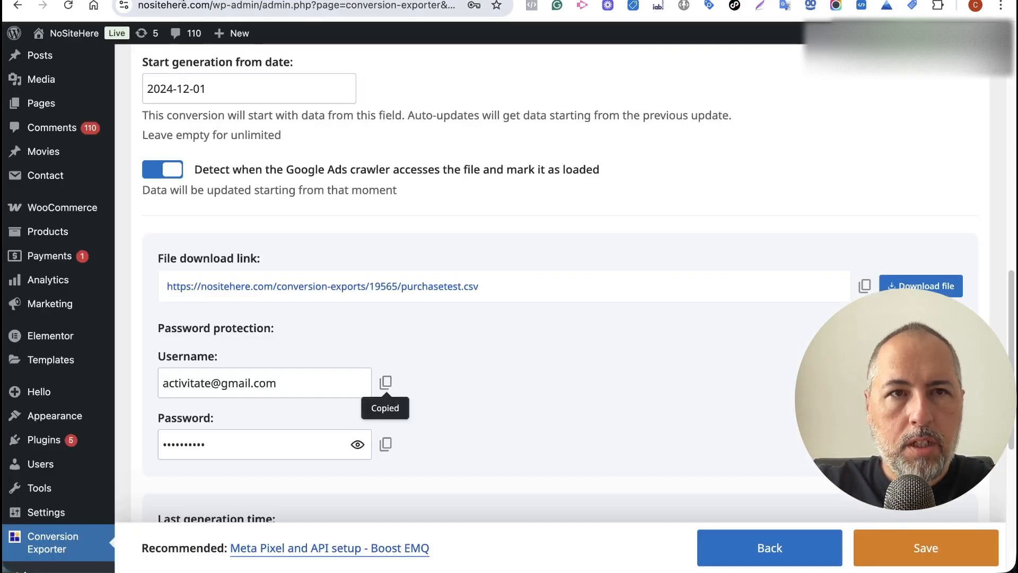
click(344, 0)
click(439, 382)
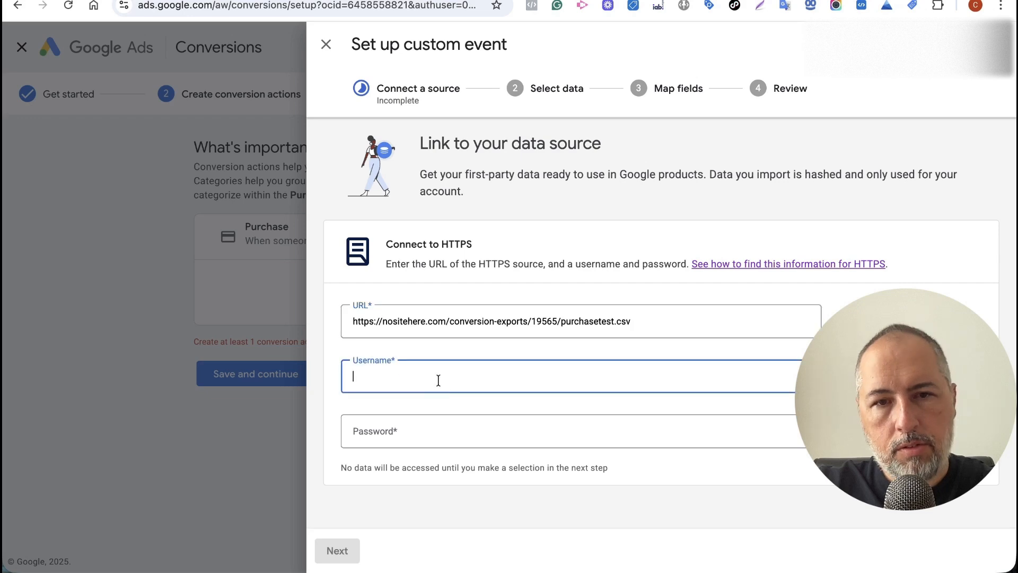
key(ctrl+v)
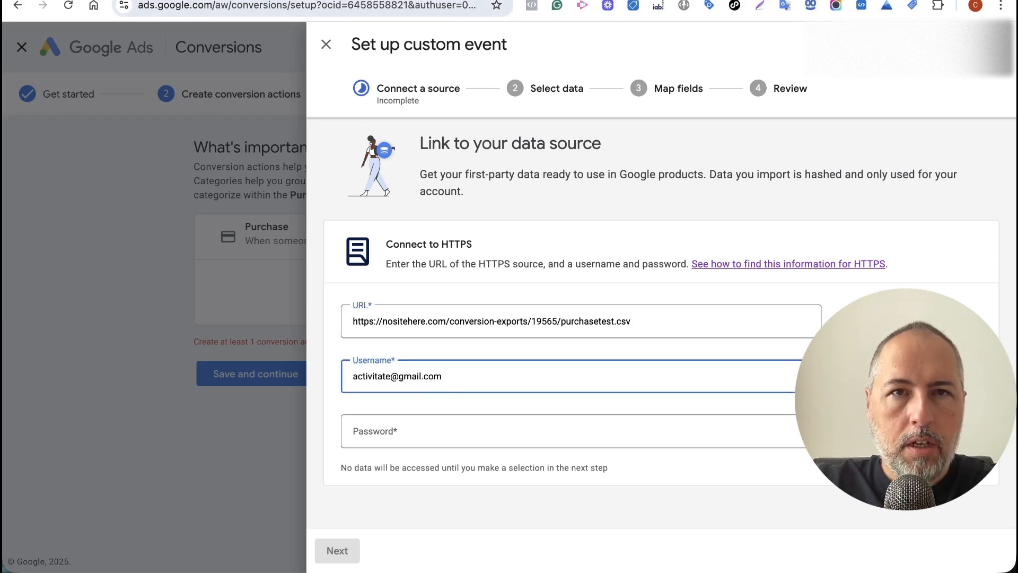
click(186, 0)
click(387, 447)
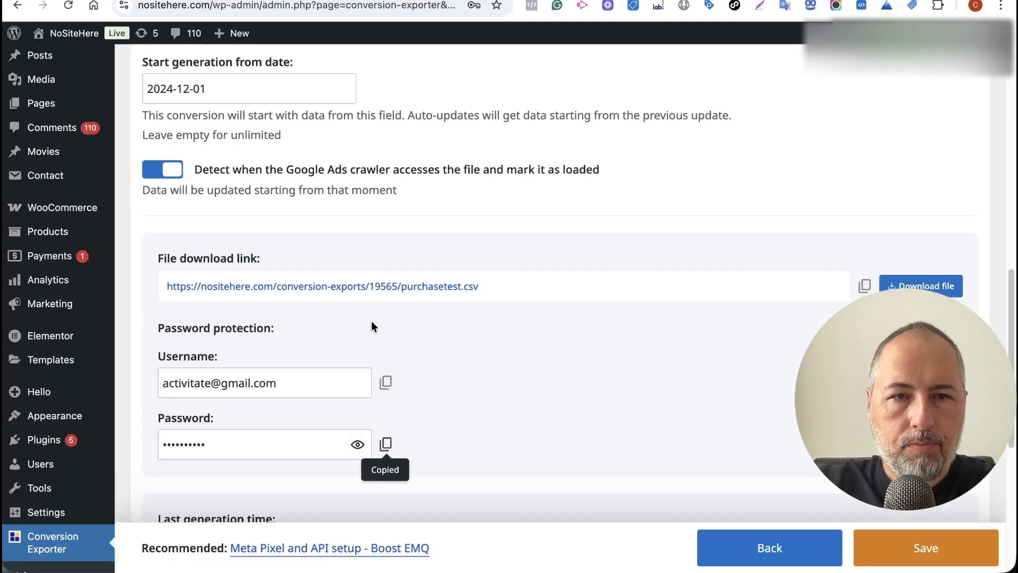
click(297, 1)
click(442, 438)
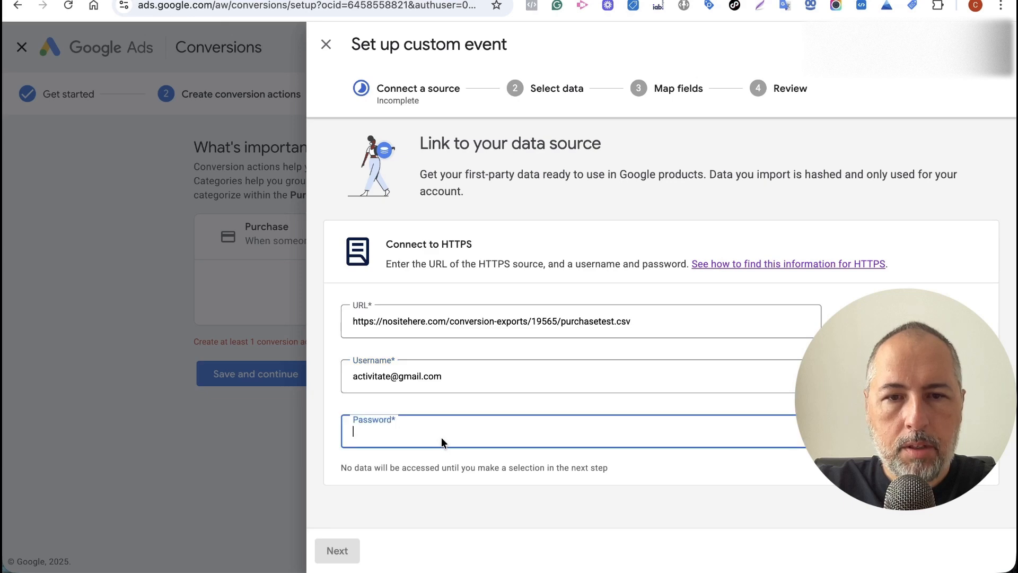
key(ctrl+v)
click(338, 551)
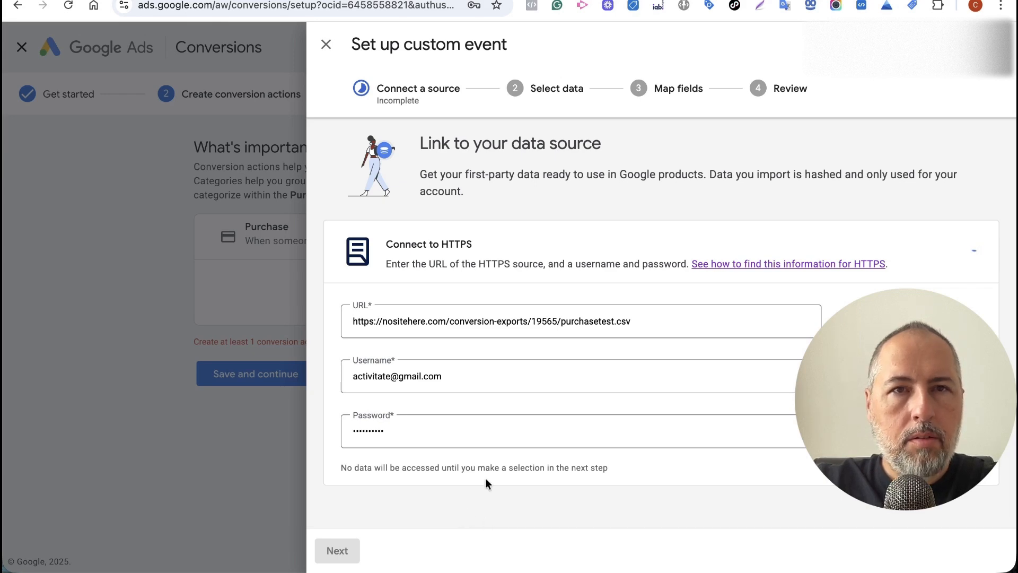
Check the generated conversion files in Conversion Exporter.
click(360, 1)
scroll(504, 234, down, 7)
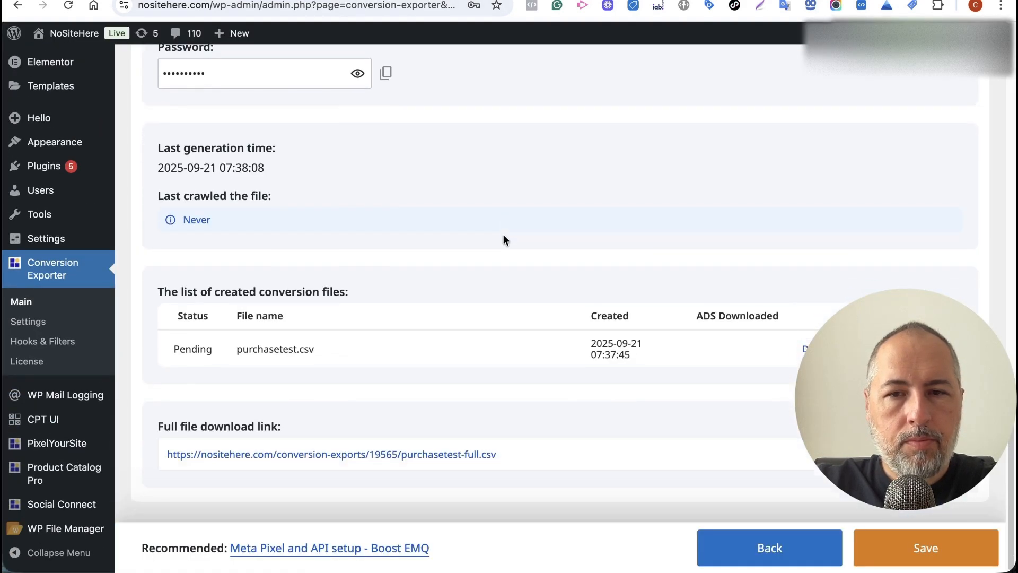
scroll(504, 234, up, 10)
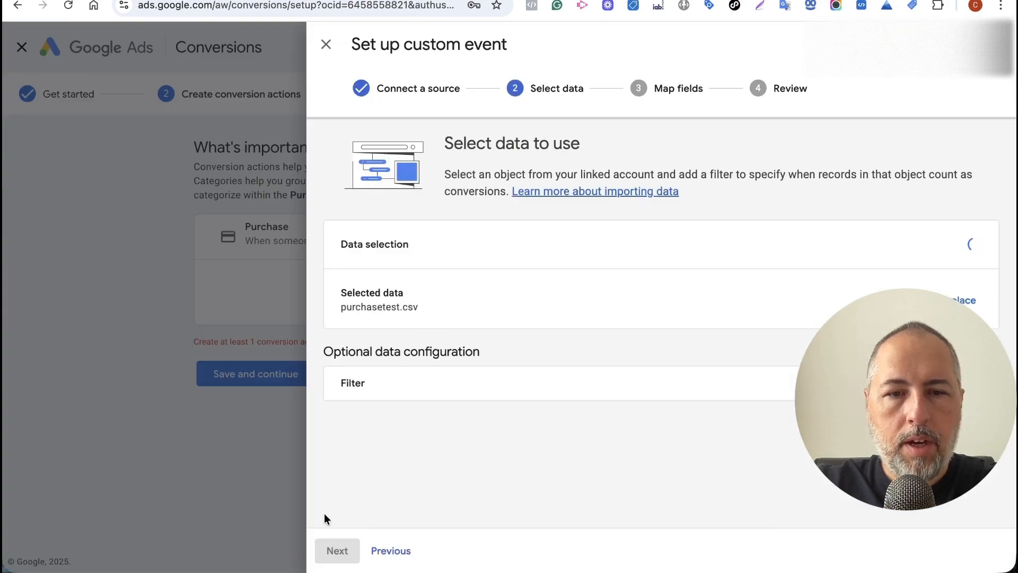
Accept purchasetest.csv as the data, review the mapped fields, and finish the custom event.
click(337, 549)
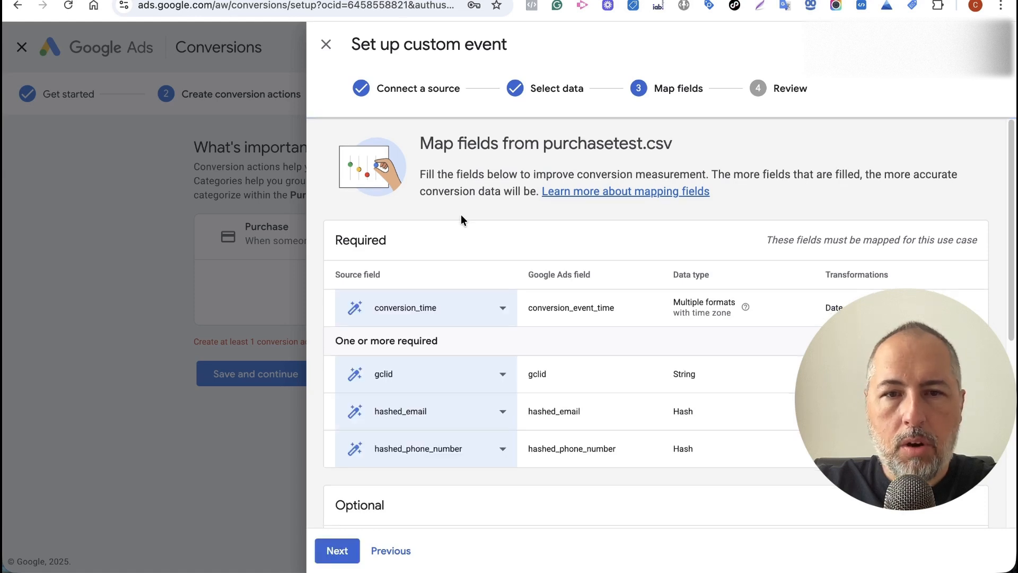
scroll(459, 213, down, 6)
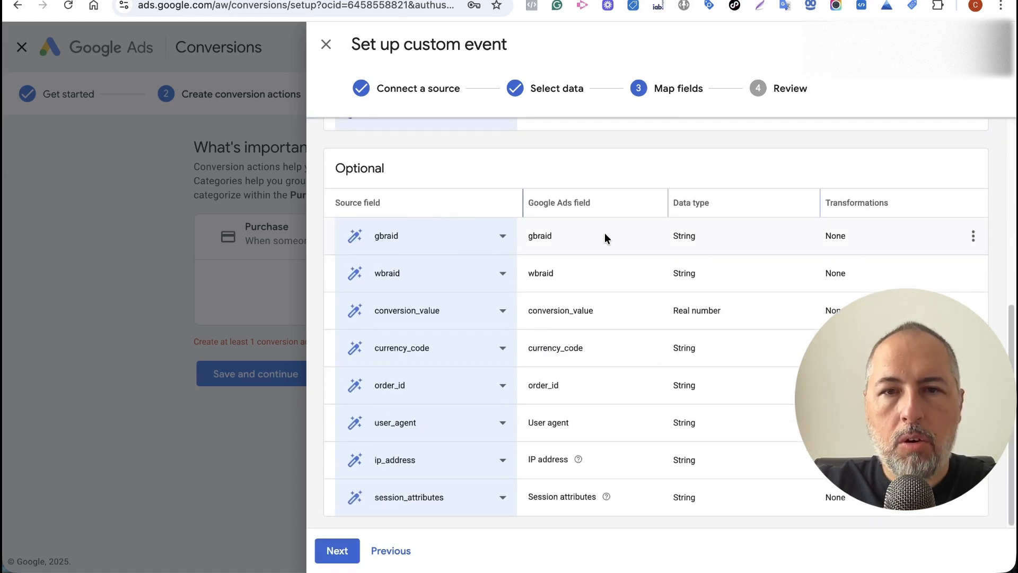
scroll(511, 169, up, 6)
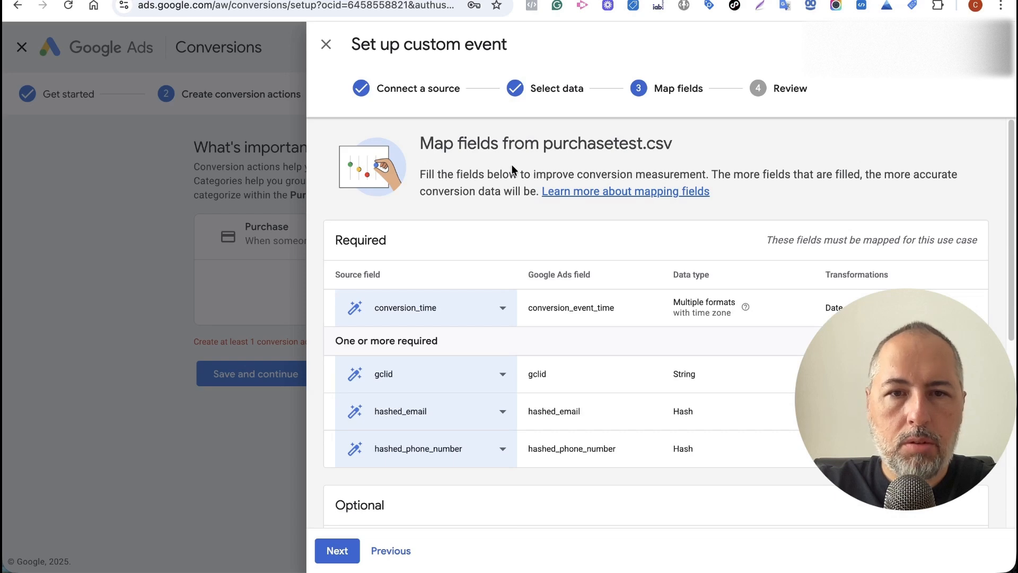
scroll(510, 165, down, 6)
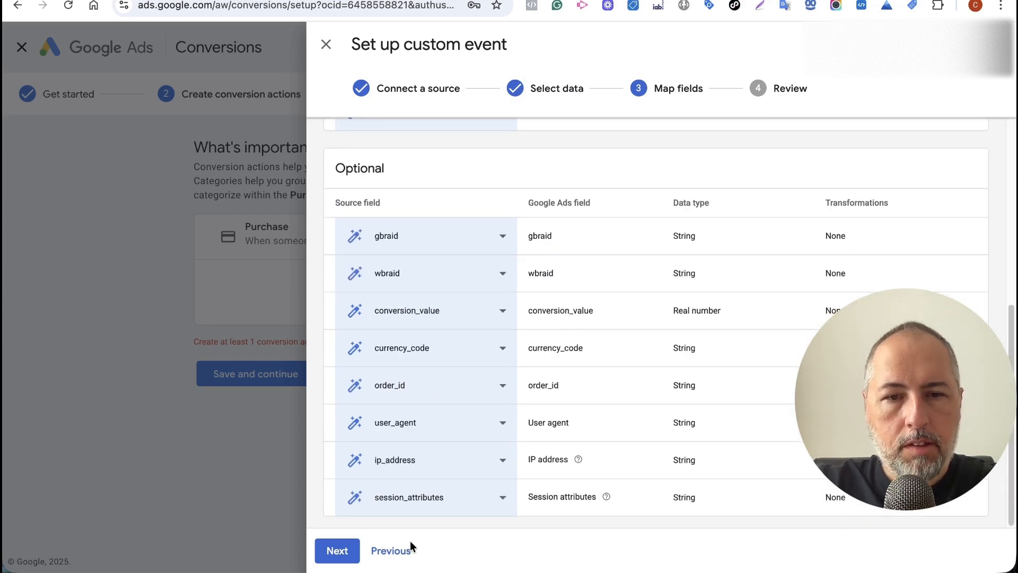
click(328, 556)
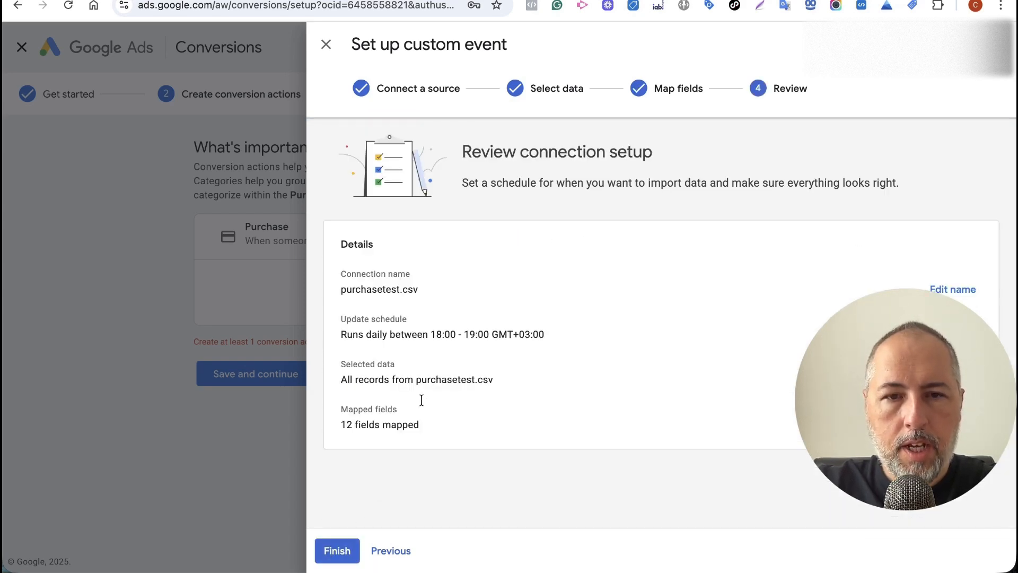
click(335, 554)
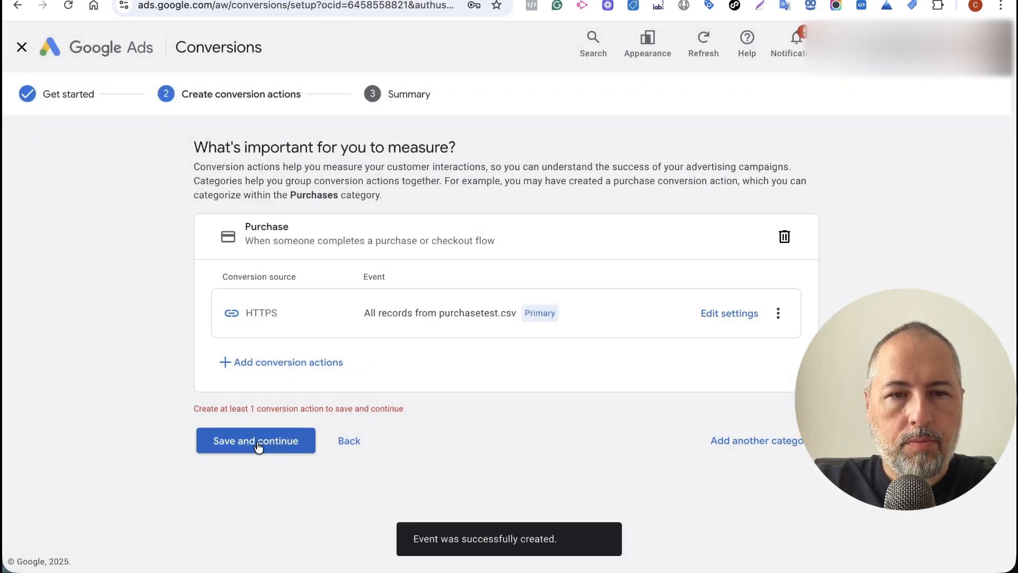
Save the conversion action and find purchasetest.csv under the Purchase goal in the summary.
click(258, 449)
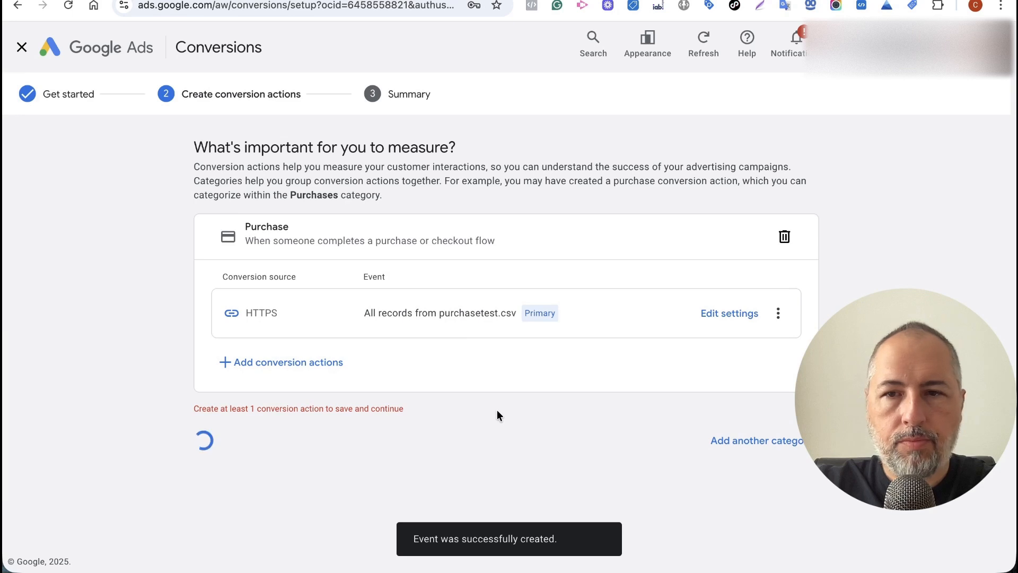
click(227, 287)
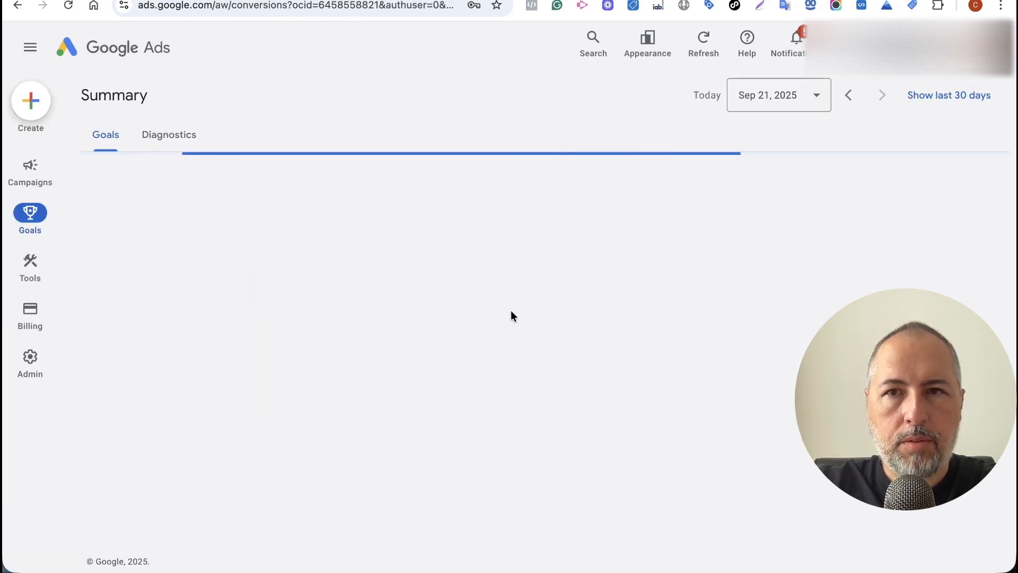
scroll(510, 312, down, 10)
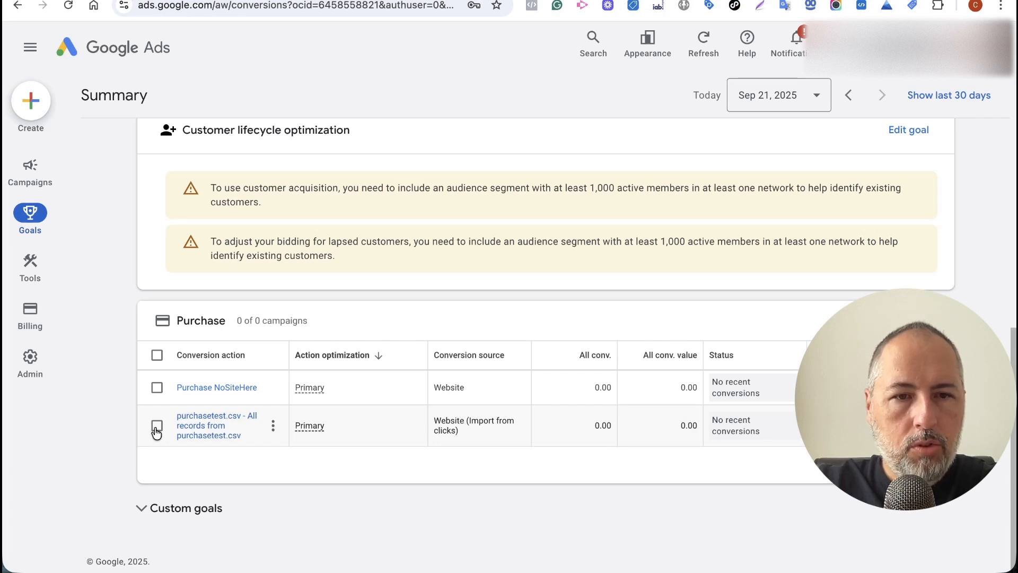
In the purchasetest.csv action's settings, enter the name PurchaseNositeHereOfflien and save.
click(273, 426)
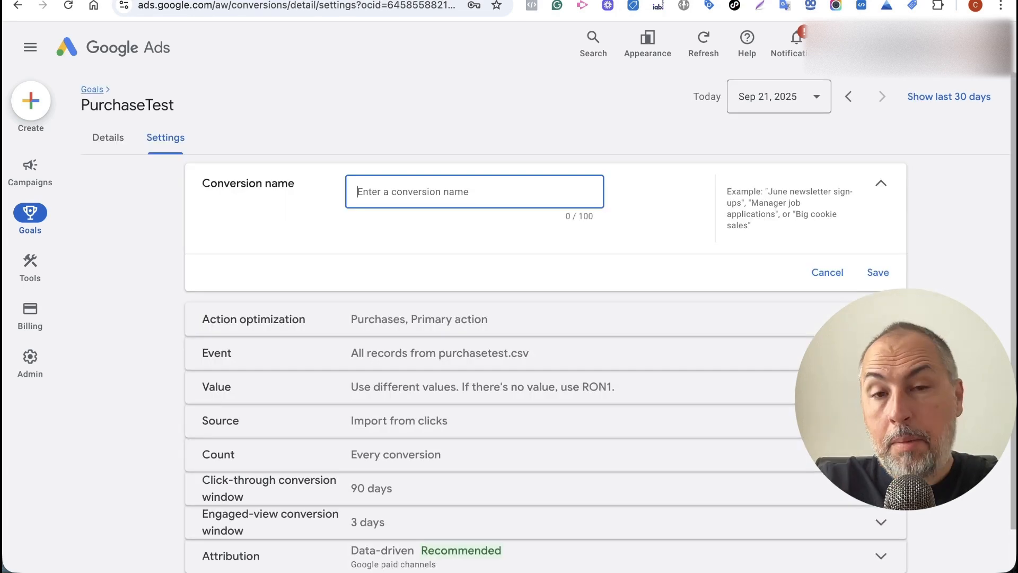
text(Purch)
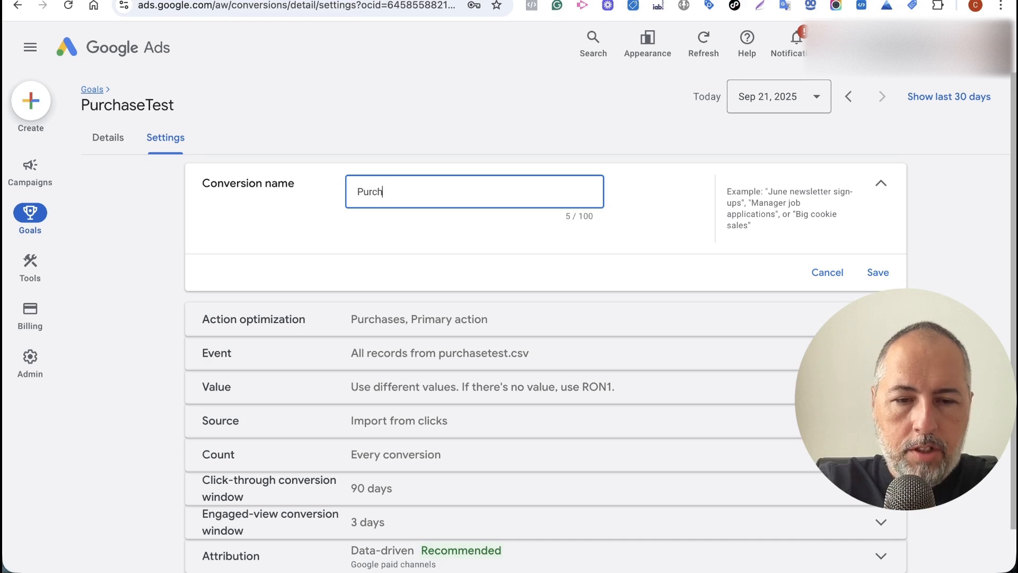
text(aseNosi)
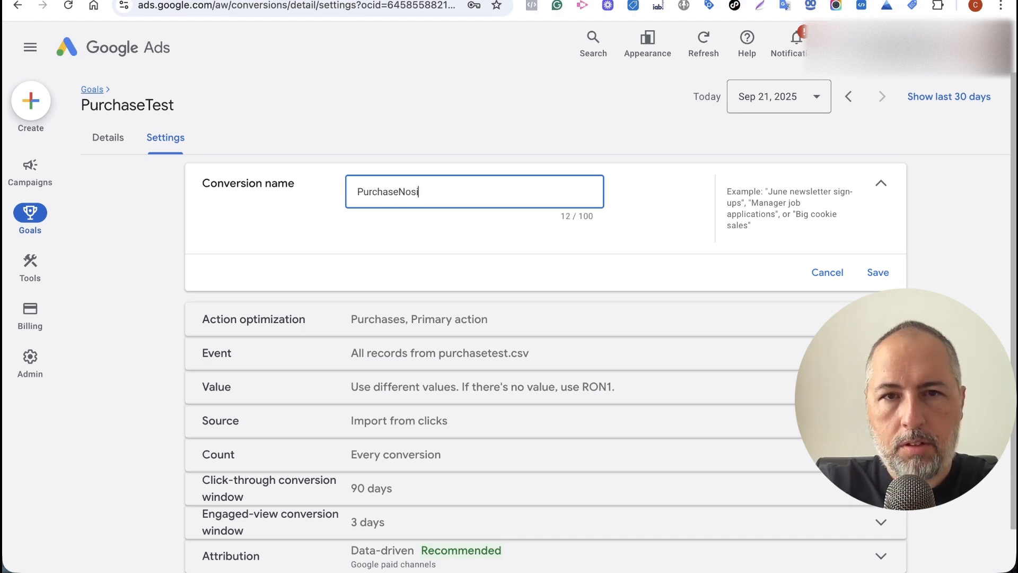
text(teHere)
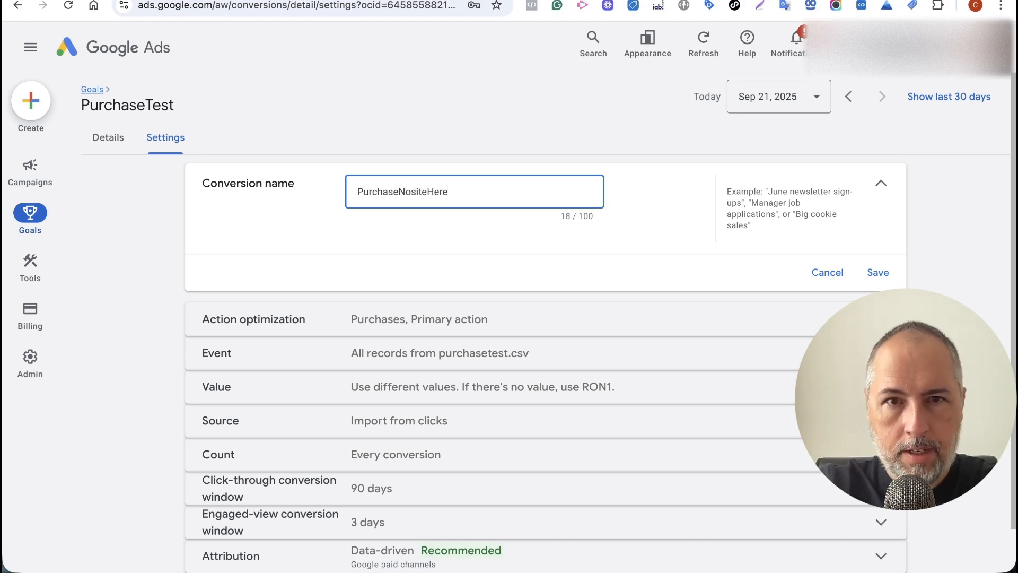
text(Offlien)
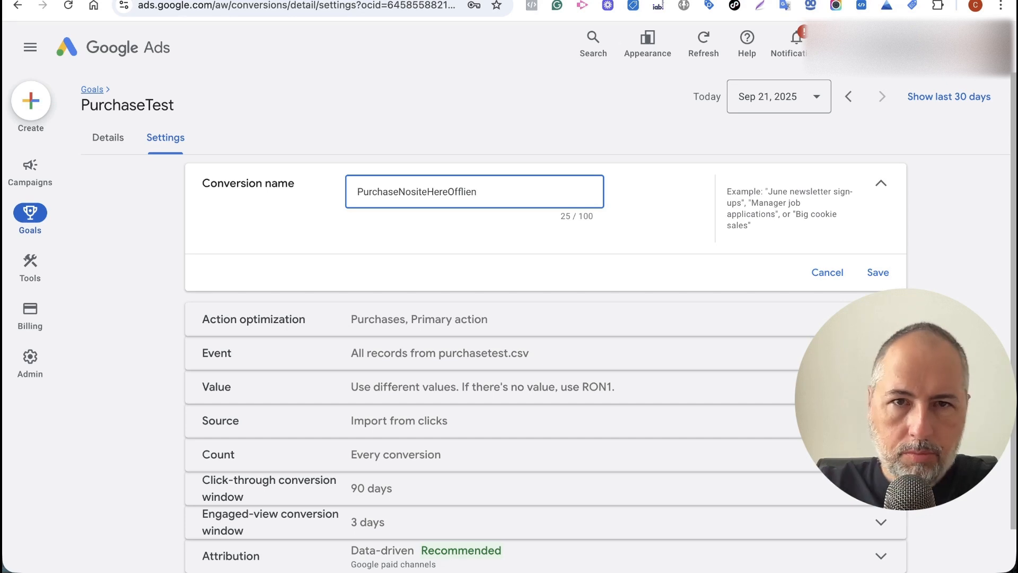
double_click(448, 192)
key(ctrl+c)
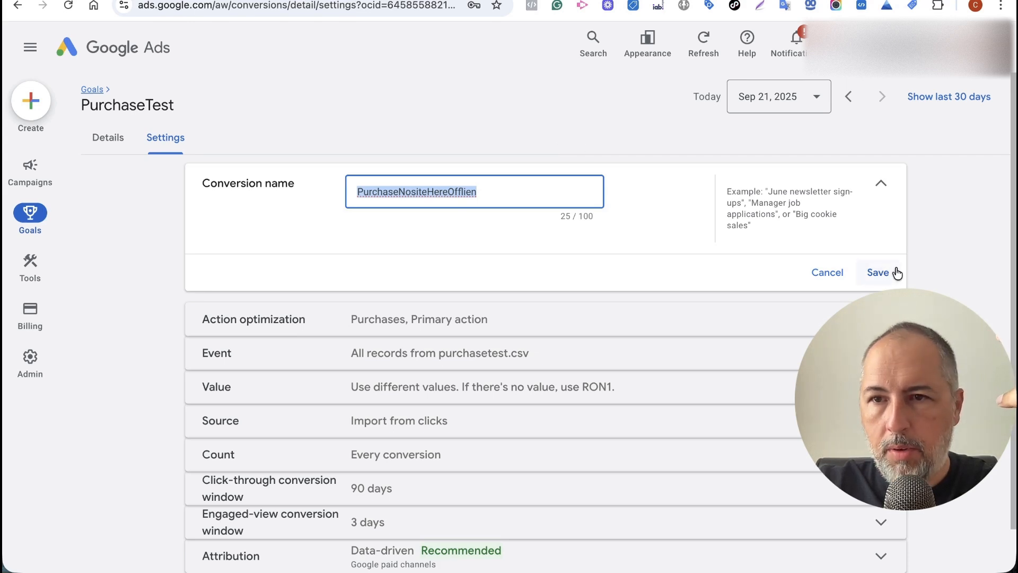
click(879, 272)
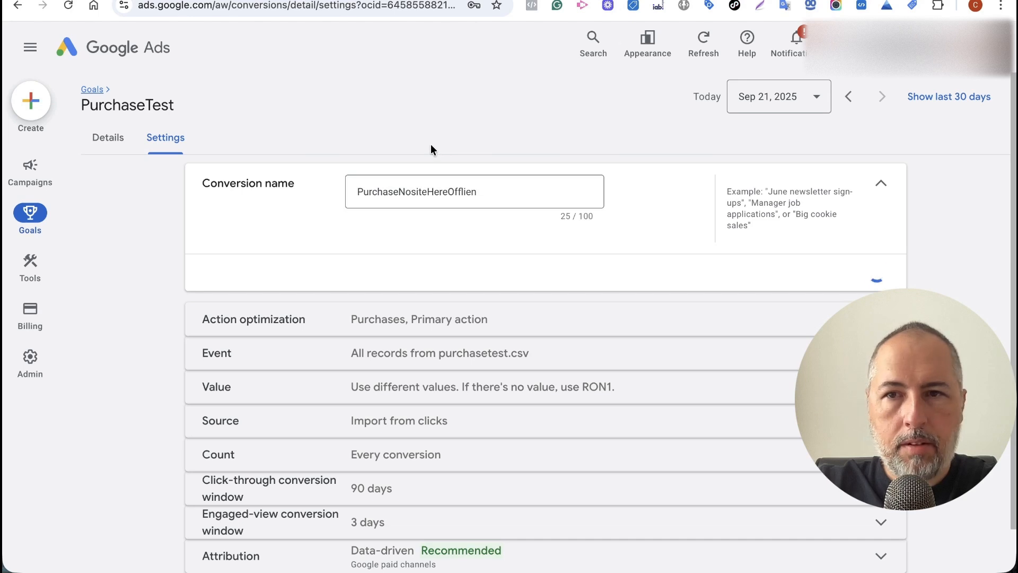
Open the Conversions Summary page and locate PurchaseNositeHereOfflien in the Purchase table.
mouse_move(31, 212)
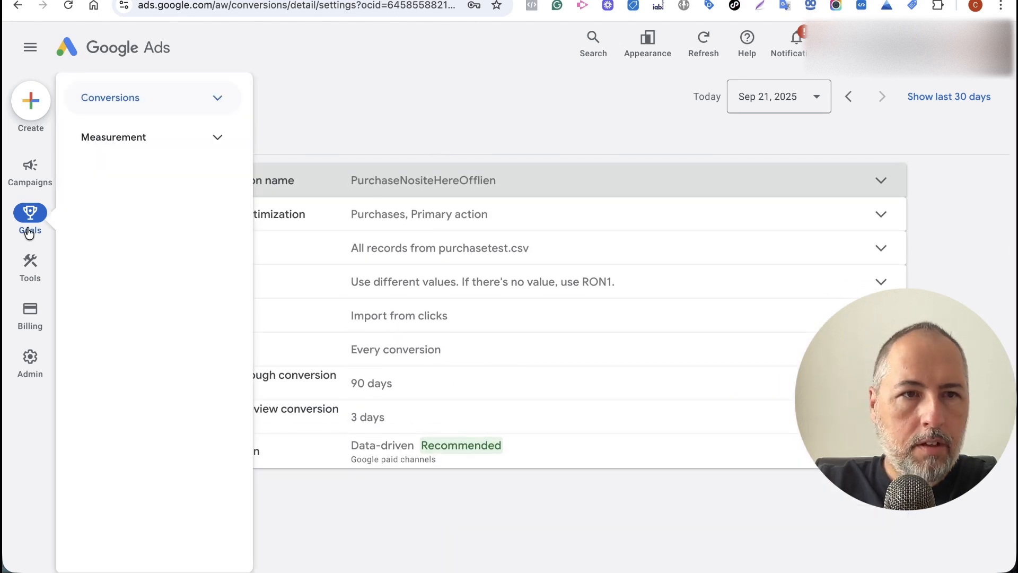
click(118, 101)
click(128, 145)
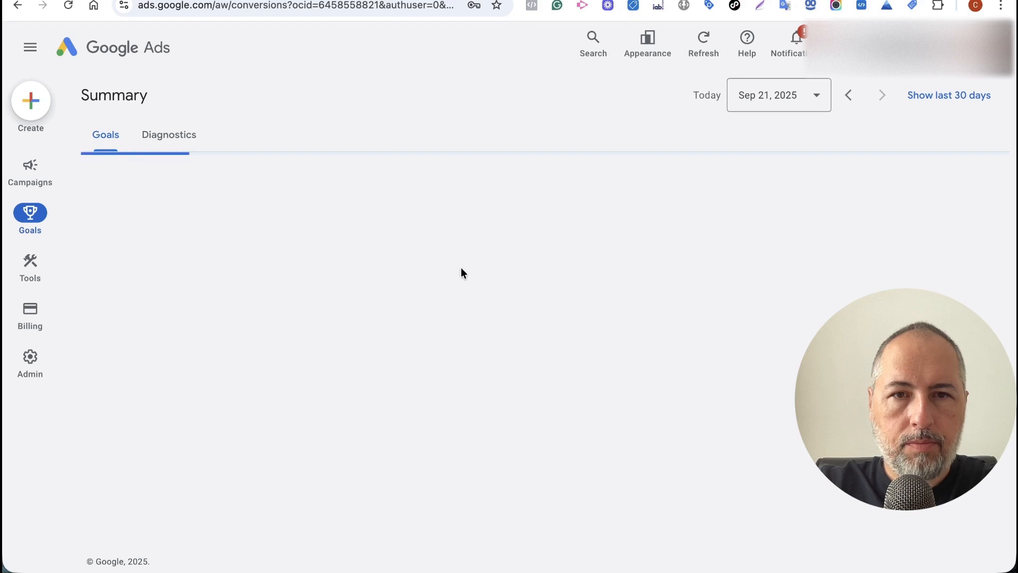
scroll(460, 266, down, 6)
scroll(457, 265, down, 2)
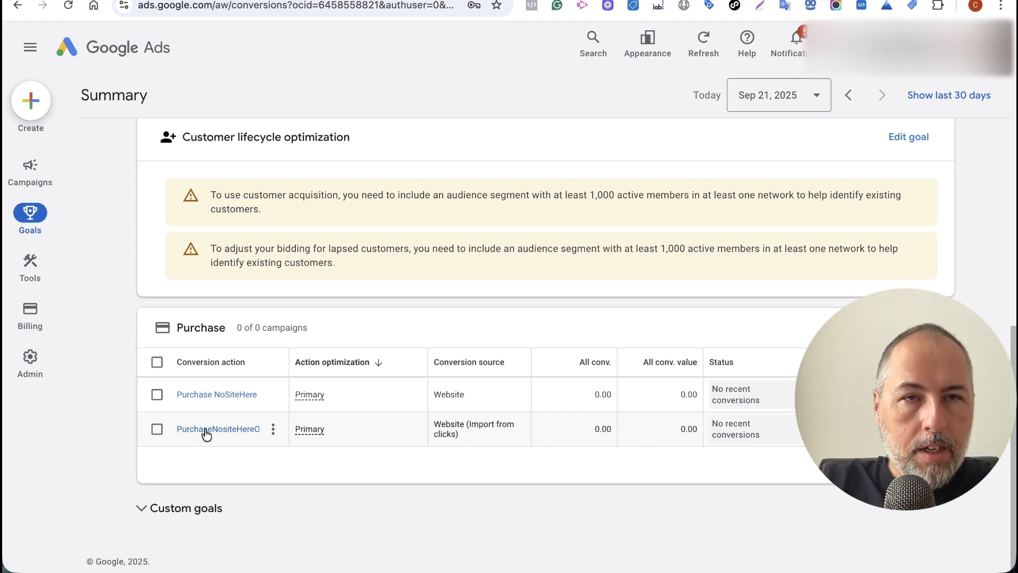
In WordPress, start a new task from the Conversion Exporter's Conversion Tasks list.
key(ctrl+Tab)
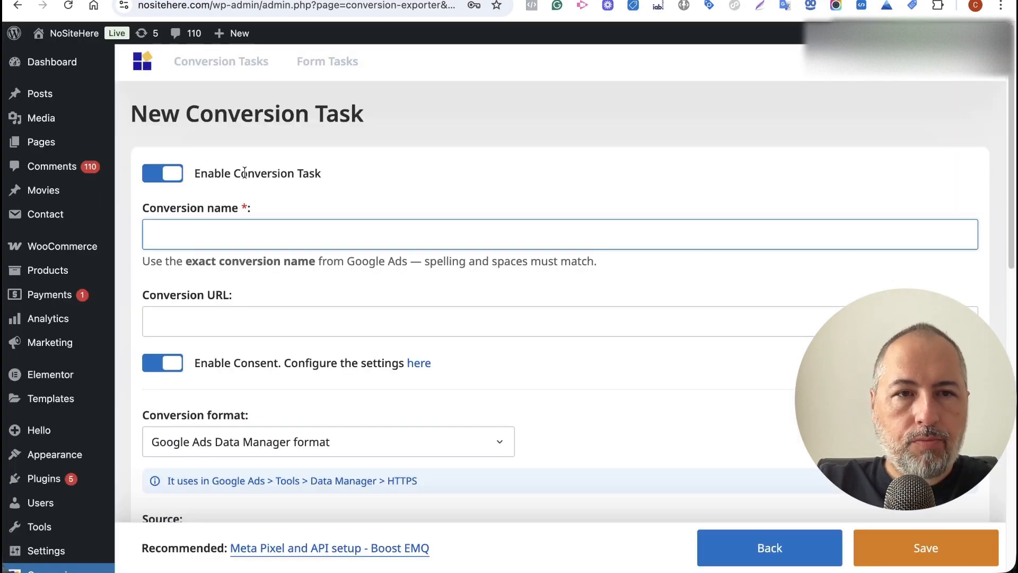
click(222, 61)
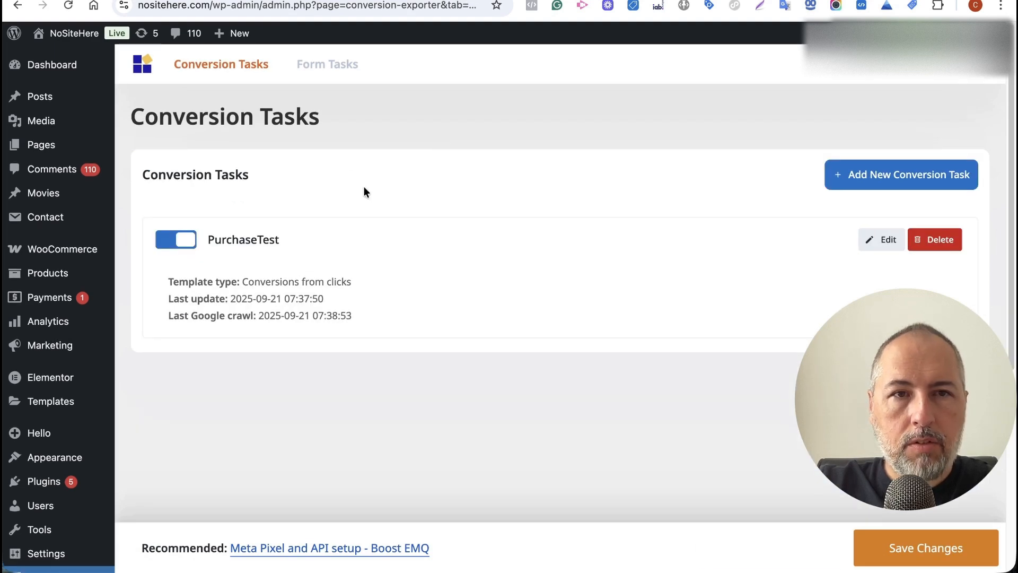
click(847, 178)
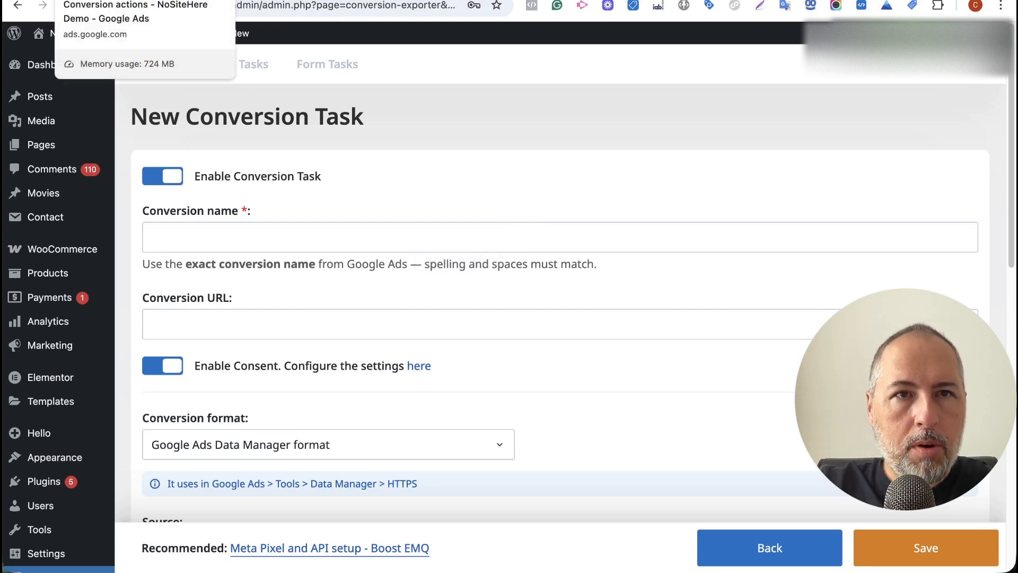
Copy the renamed conversion action's name from the Google Ads conversions summary.
click(95, 0)
drag(171, 431, 274, 436)
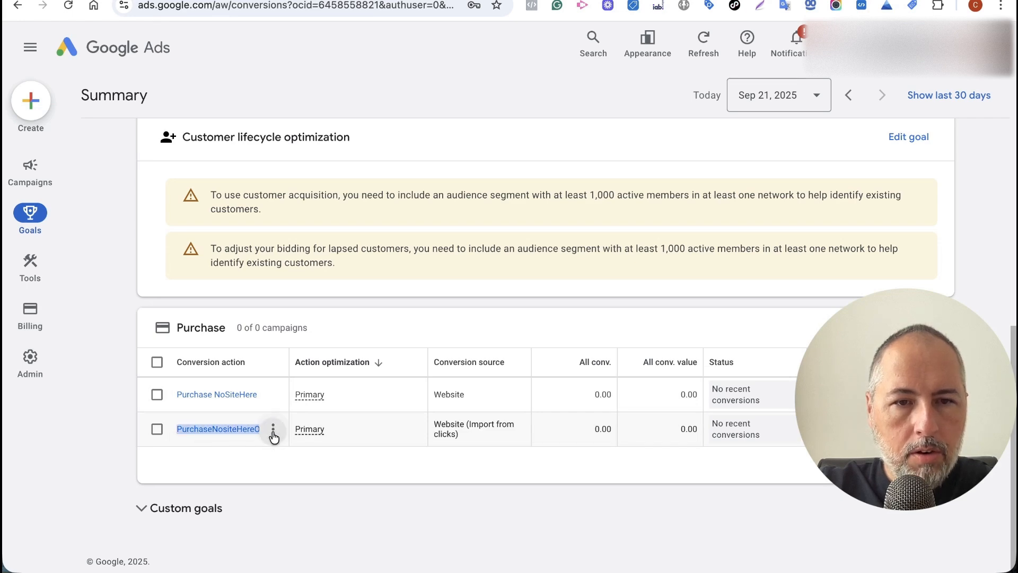
click(274, 432)
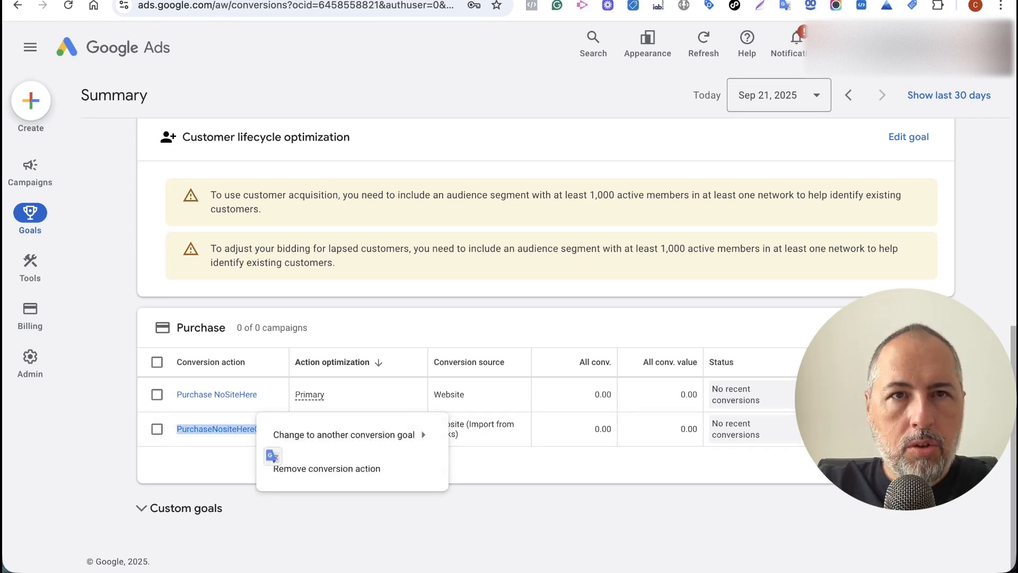
click(297, 0)
Name the task PurchaseNositeHereOfflien and choose the Conversion Uploads format.
click(303, 228)
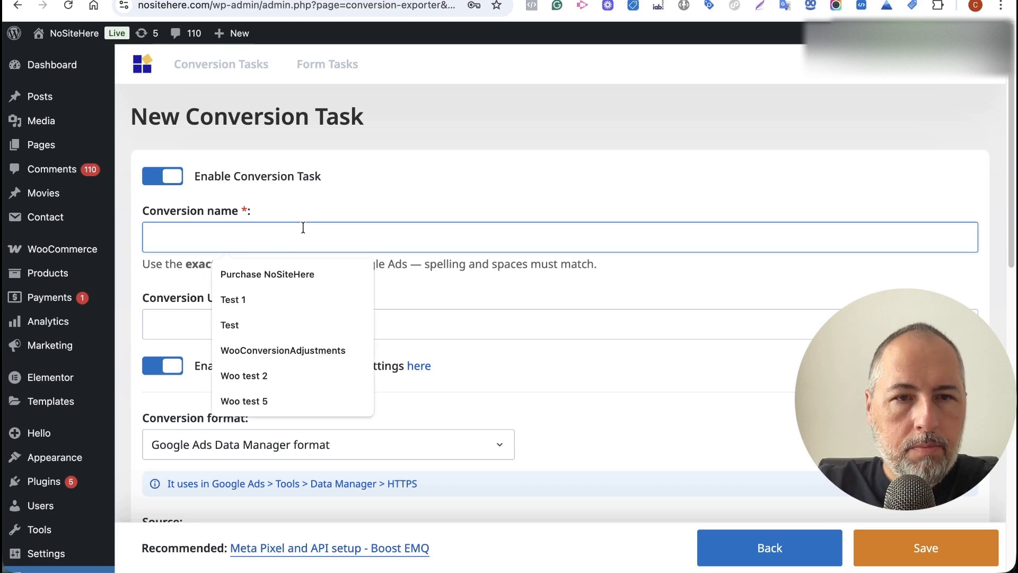
key(ctrl+v)
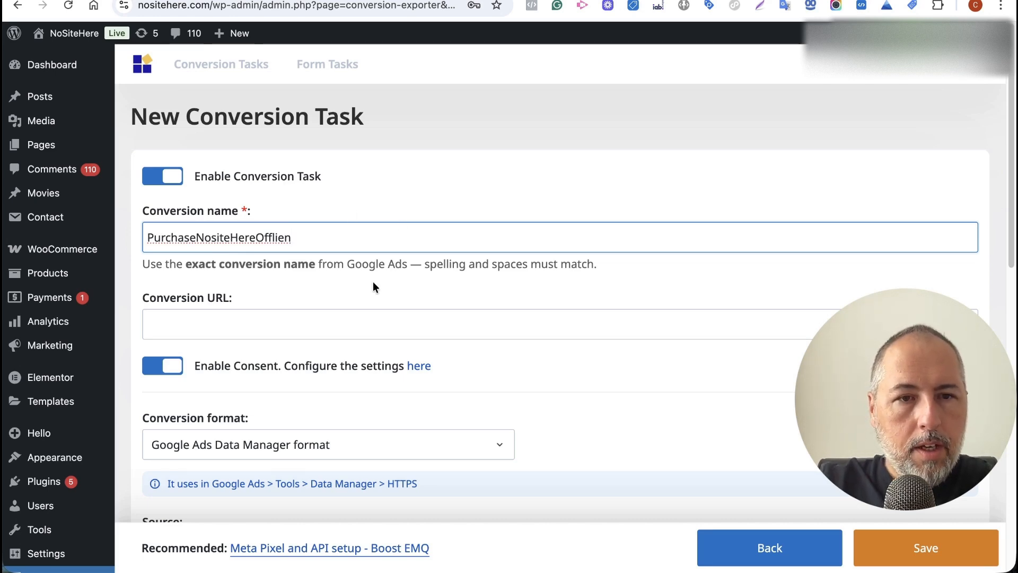
scroll(373, 286, down, 5)
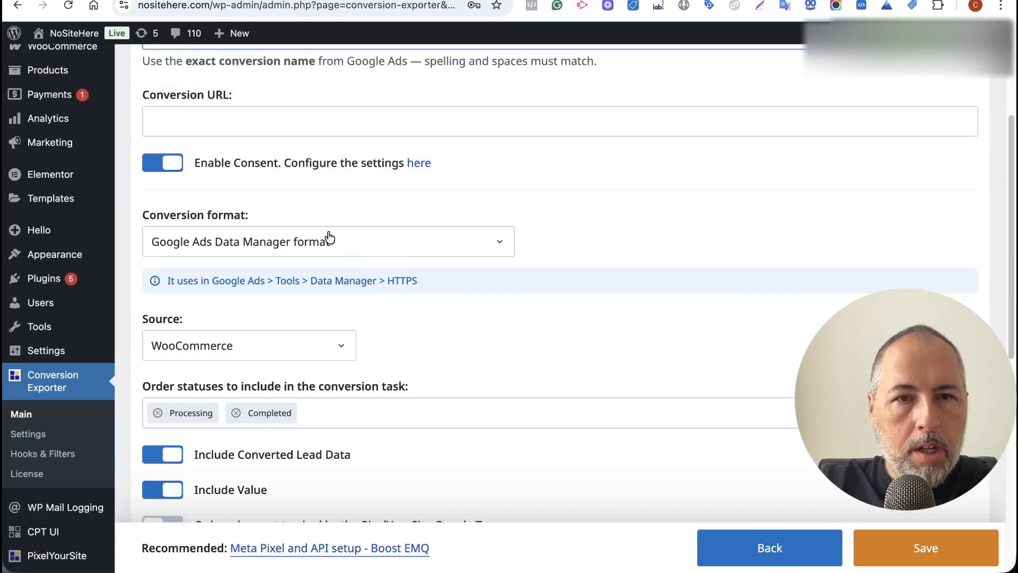
click(329, 237)
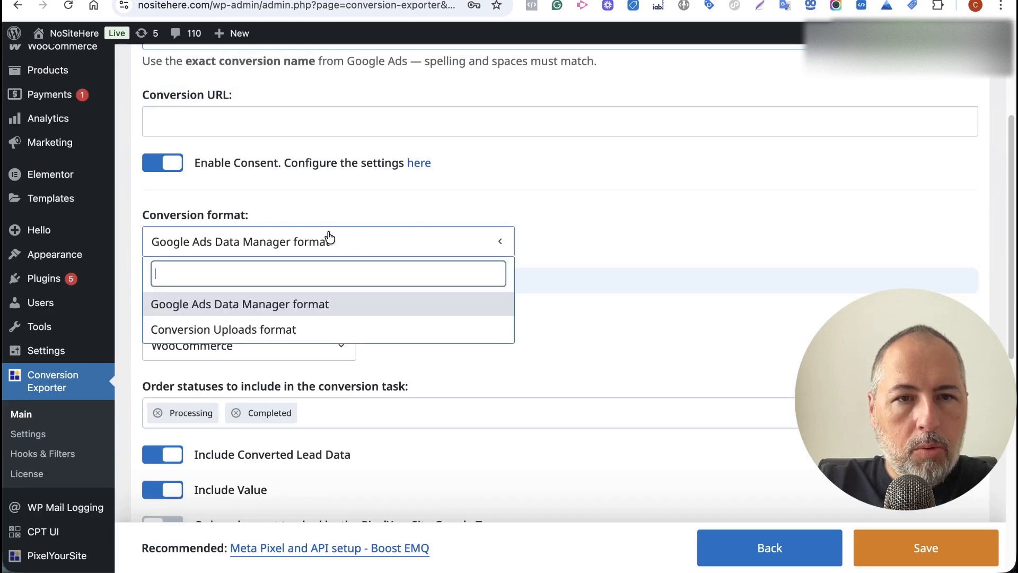
click(274, 331)
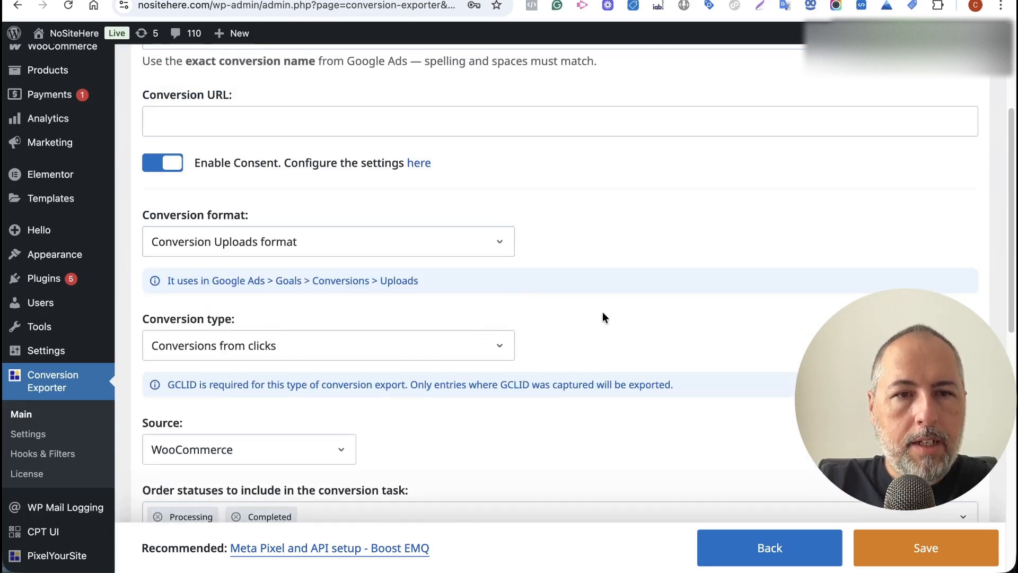
Set the generation start date to 2025-02-01 and save the task settings.
scroll(604, 317, down, 2)
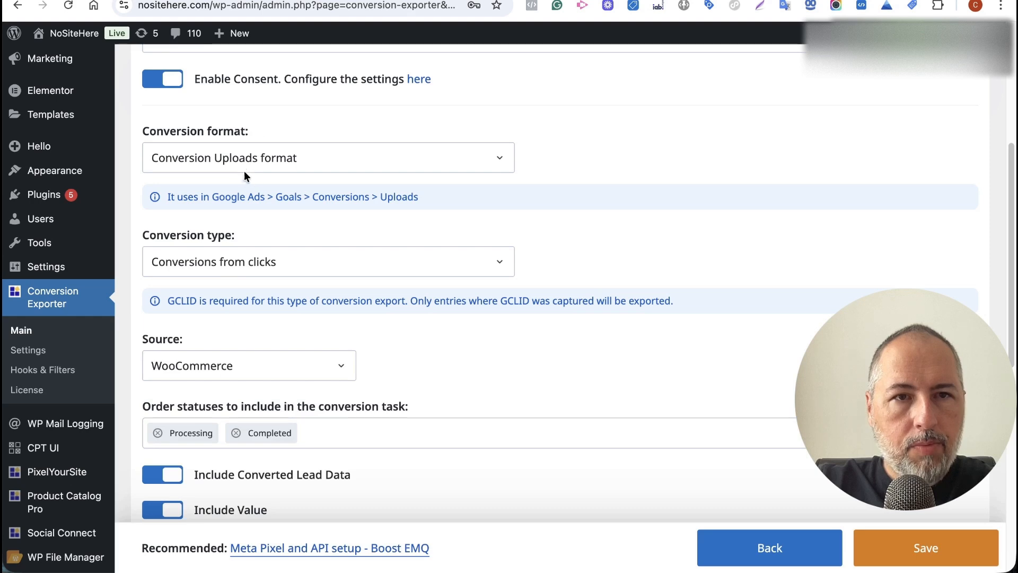
scroll(565, 186, down, 5)
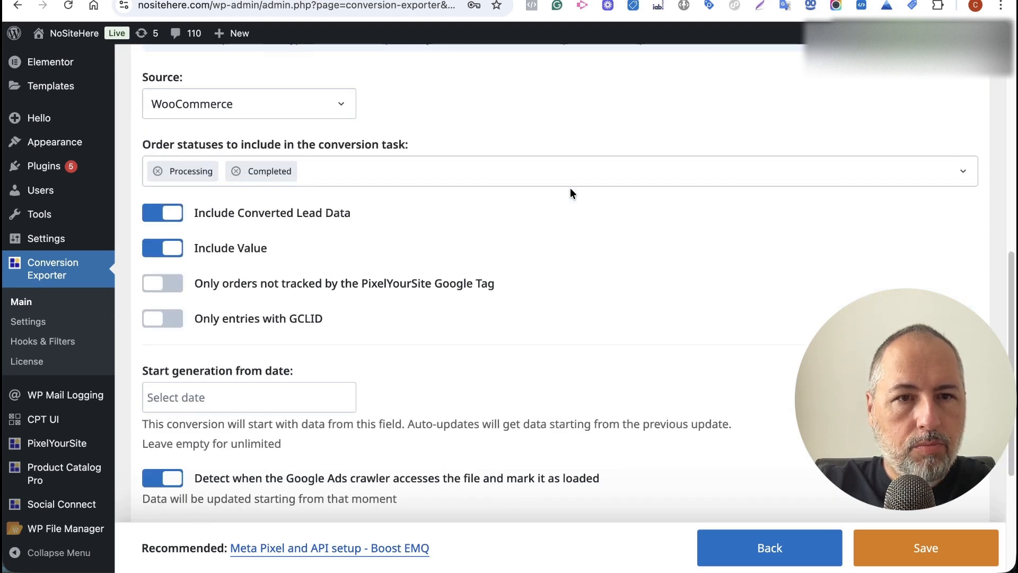
scroll(571, 189, down, 1)
scroll(571, 188, down, 3)
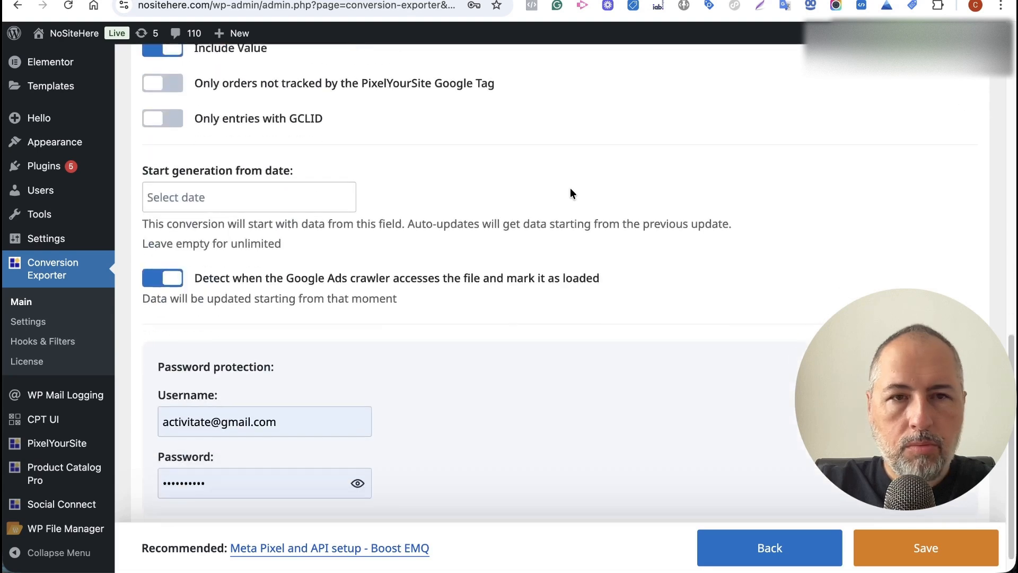
scroll(571, 192, down, 1)
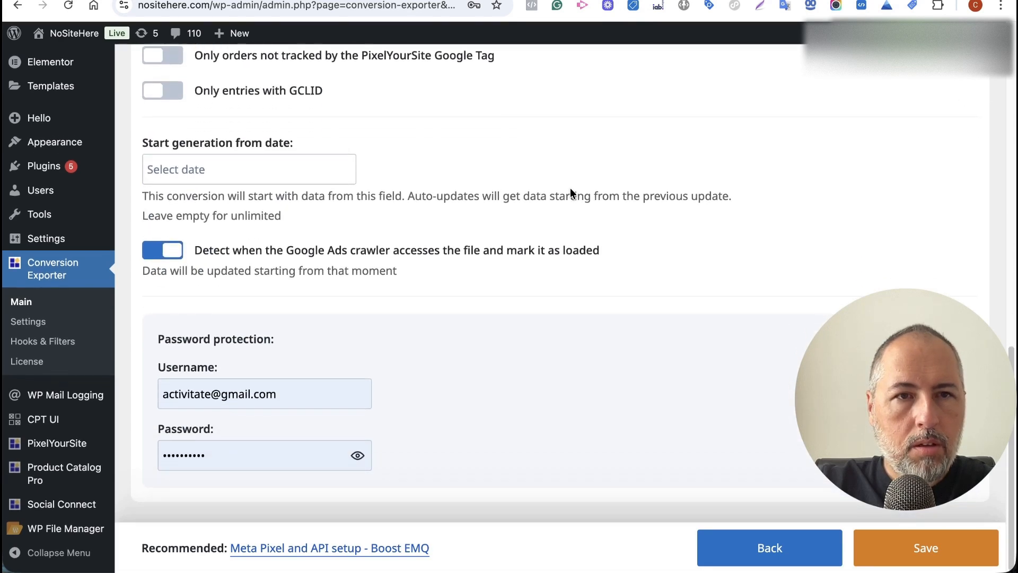
click(272, 165)
click(157, 206)
click(157, 206)
click(157, 206)
click(157, 206)
click(157, 206)
click(157, 206)
click(157, 206)
click(288, 247)
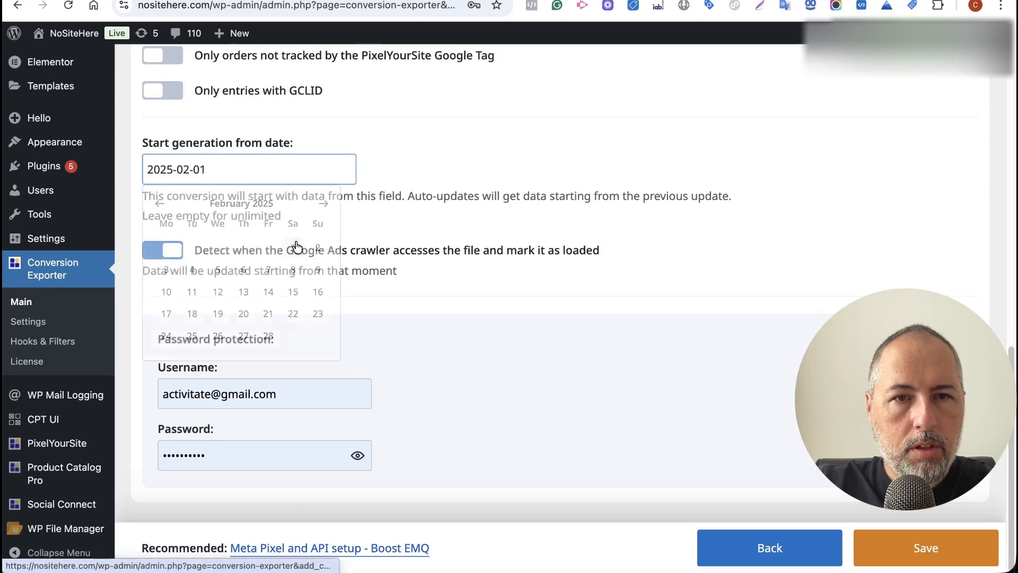
click(900, 555)
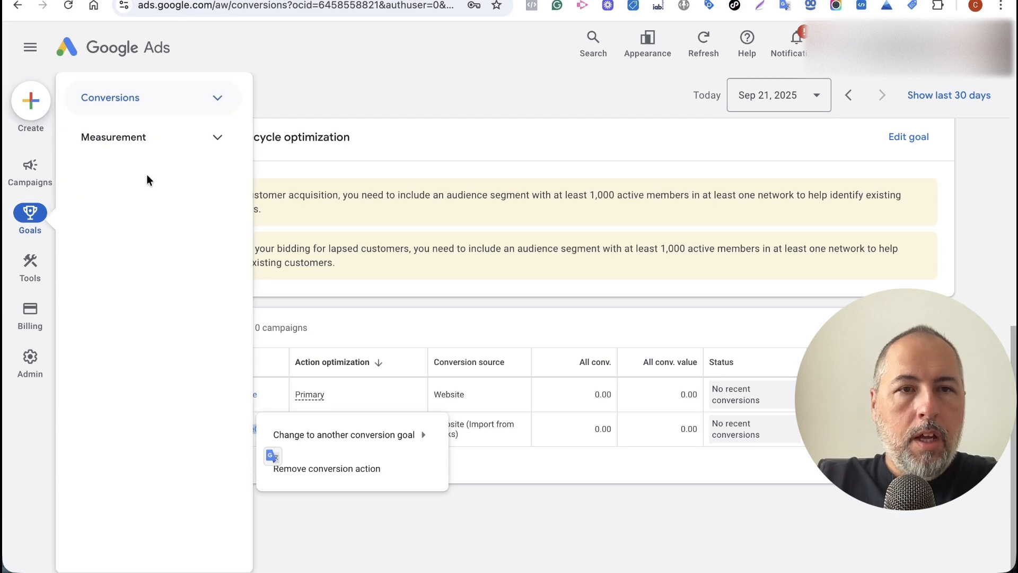
Go to the Google Ads conversion Uploads page under Goals > Conversions.
mouse_move(32, 214)
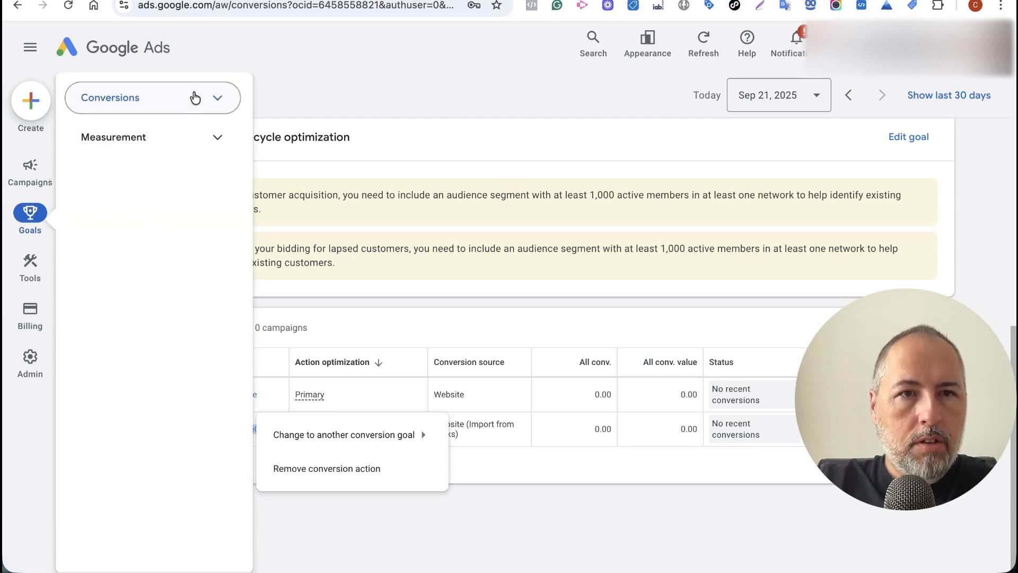
click(195, 97)
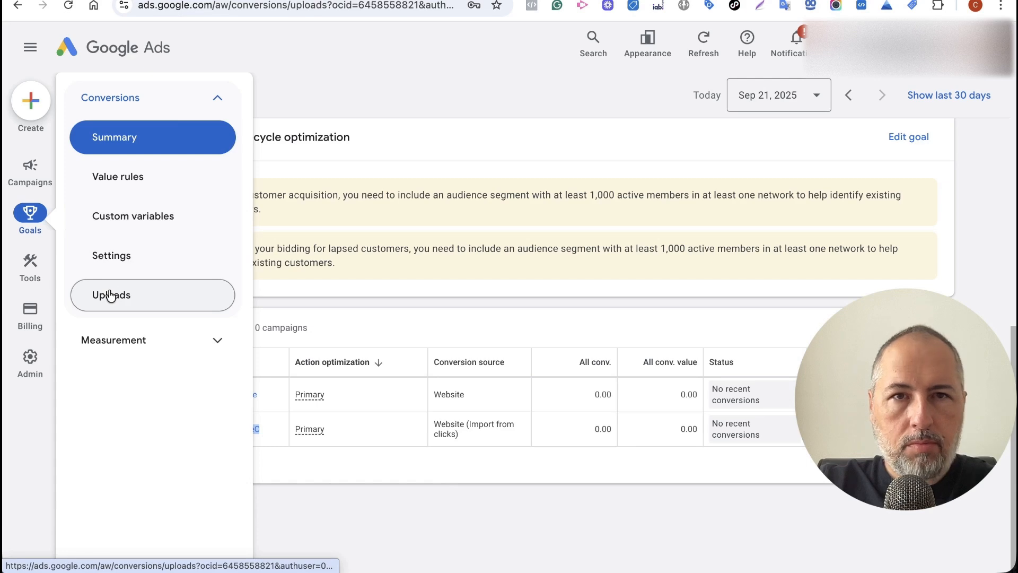
click(110, 295)
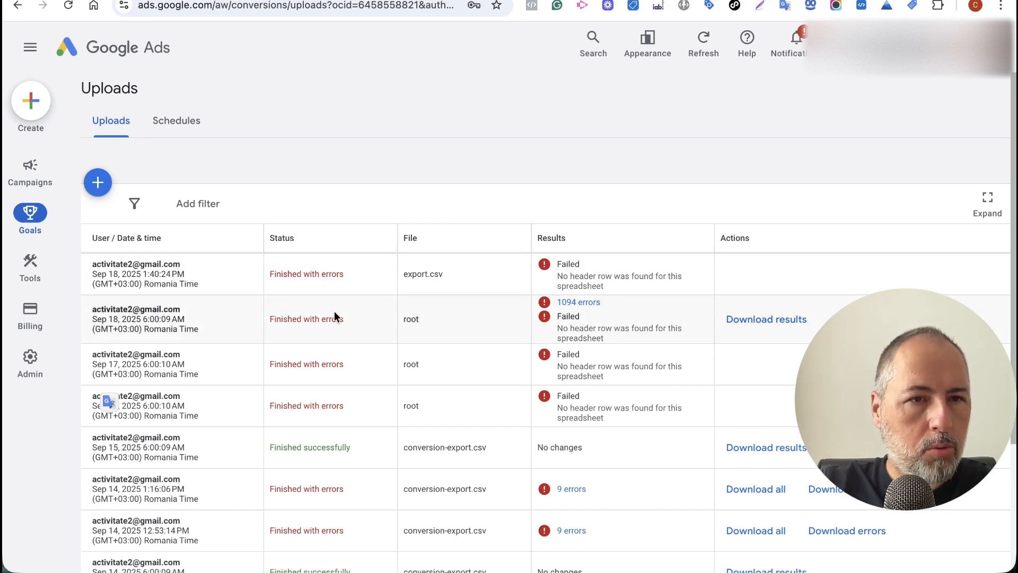
Start a new conversion upload and bring up the list of upload sources.
mouse_move(54, 287)
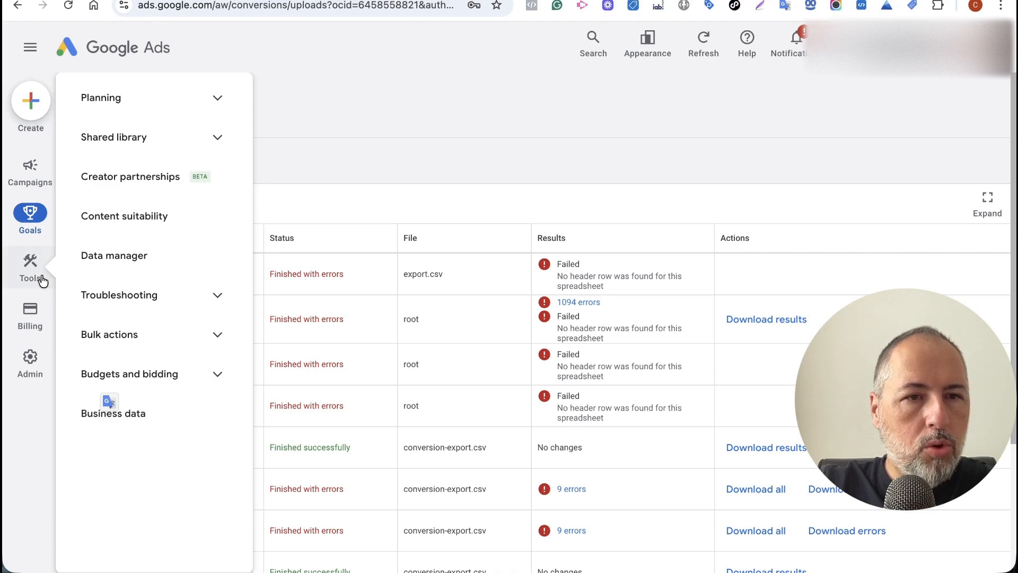
mouse_move(32, 218)
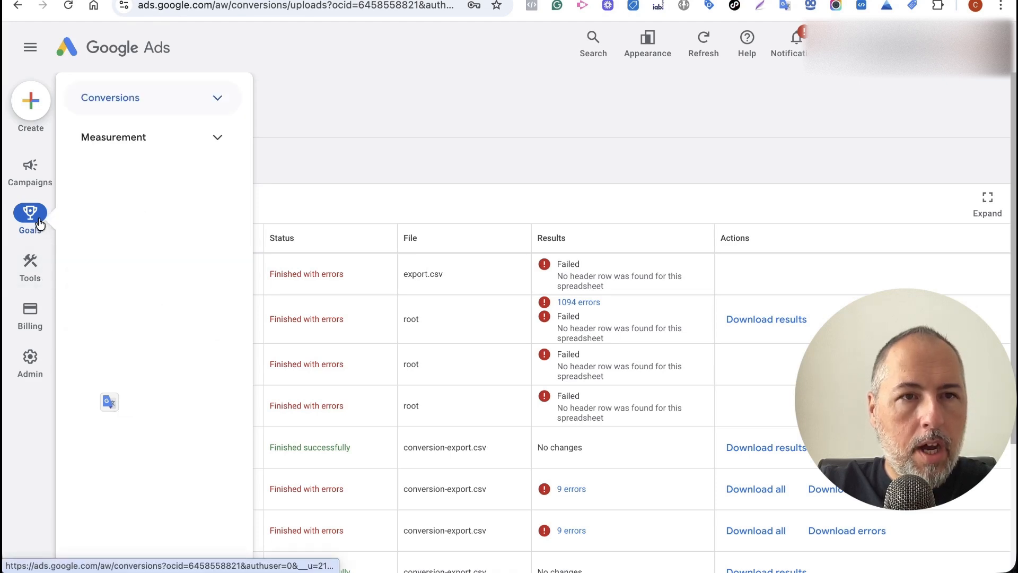
click(219, 102)
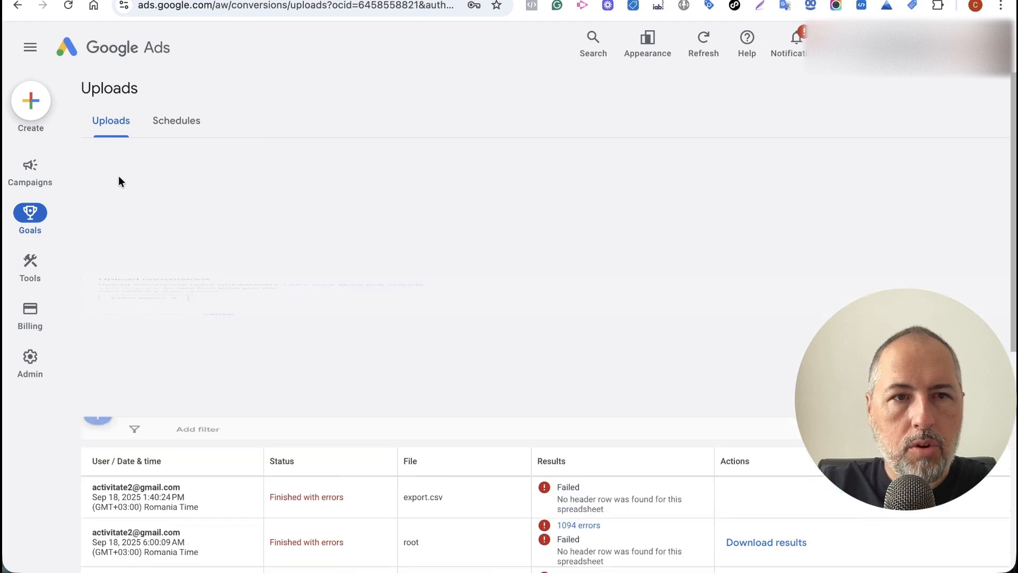
click(98, 183)
click(159, 302)
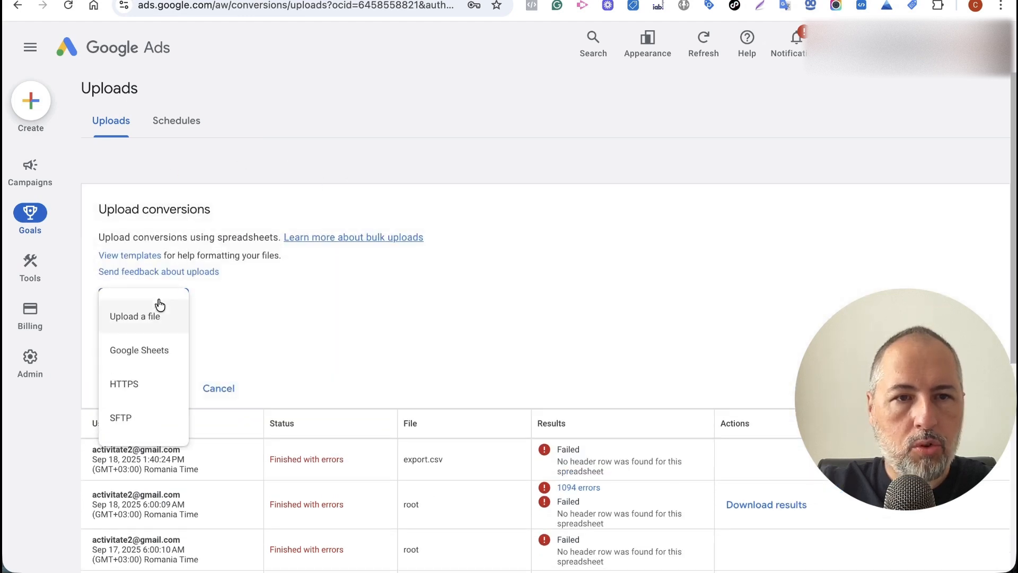
Choose HTTPS as the source and paste the exported CSV link as the Source URL.
click(140, 381)
click(330, 317)
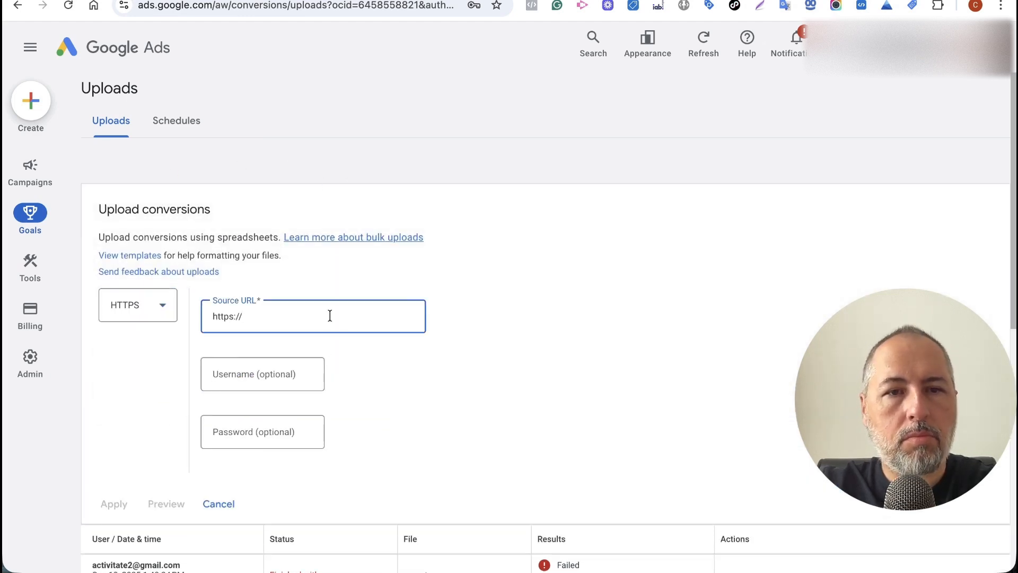
triple_click(329, 316)
key(super+v)
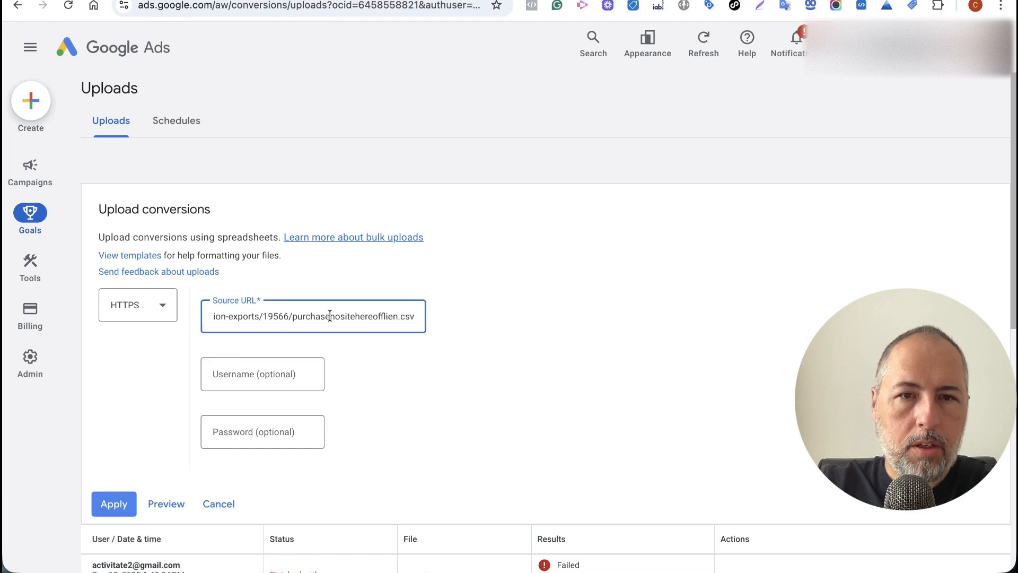
Fill in the username copied from the exporter's protection settings.
key(ctrl+Tab)
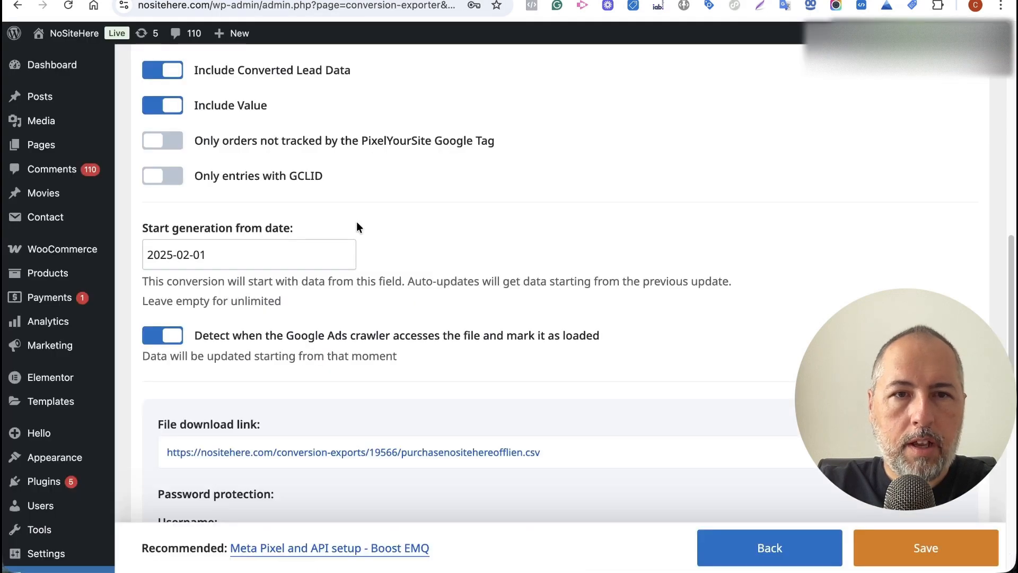
scroll(356, 221, down, 5)
click(385, 297)
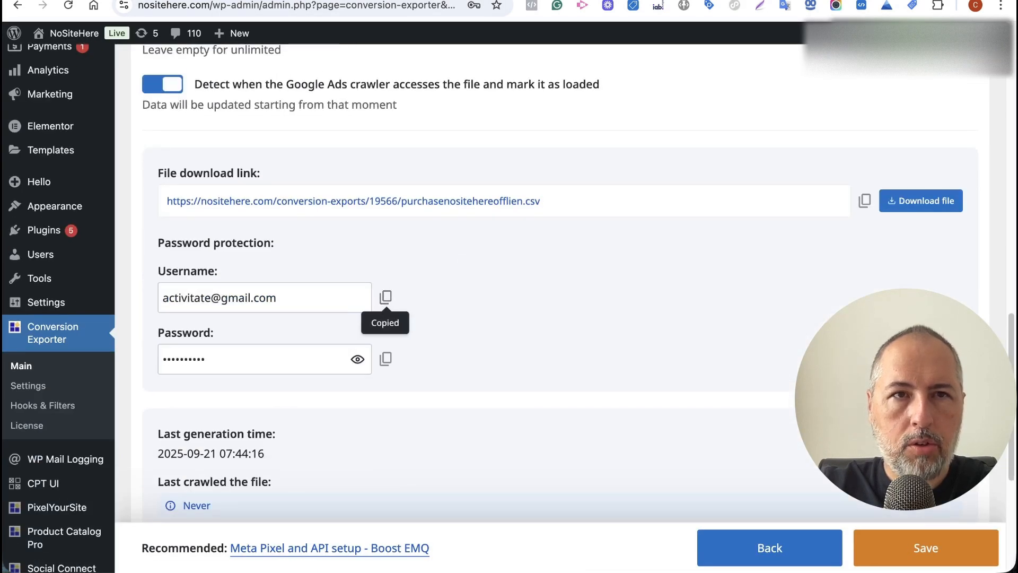
key(ctrl+shift+Tab)
click(259, 369)
key(super+v)
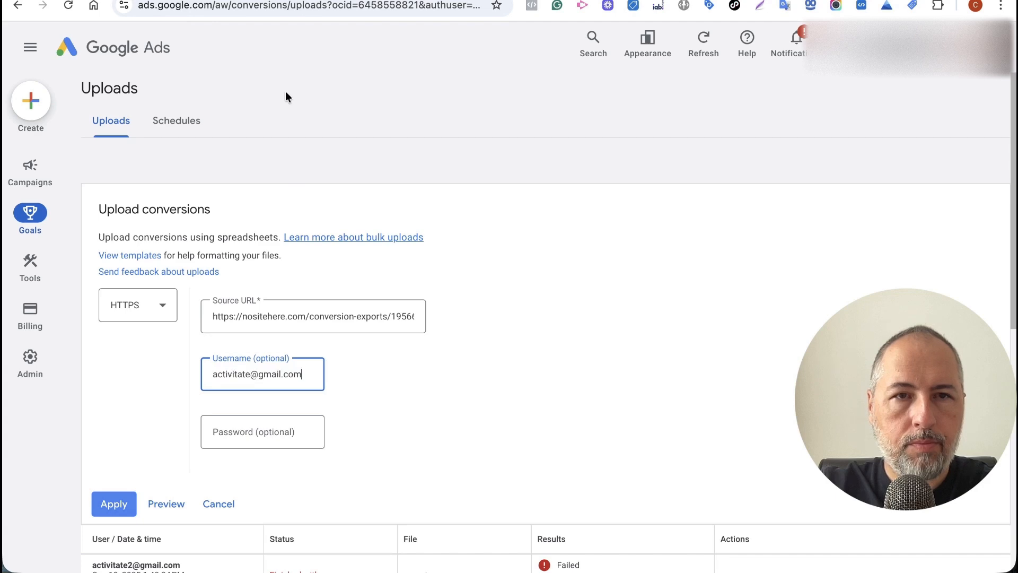
Fill in the exporter's protection password and apply the HTTPS upload source.
key(ctrl+Tab)
click(377, 361)
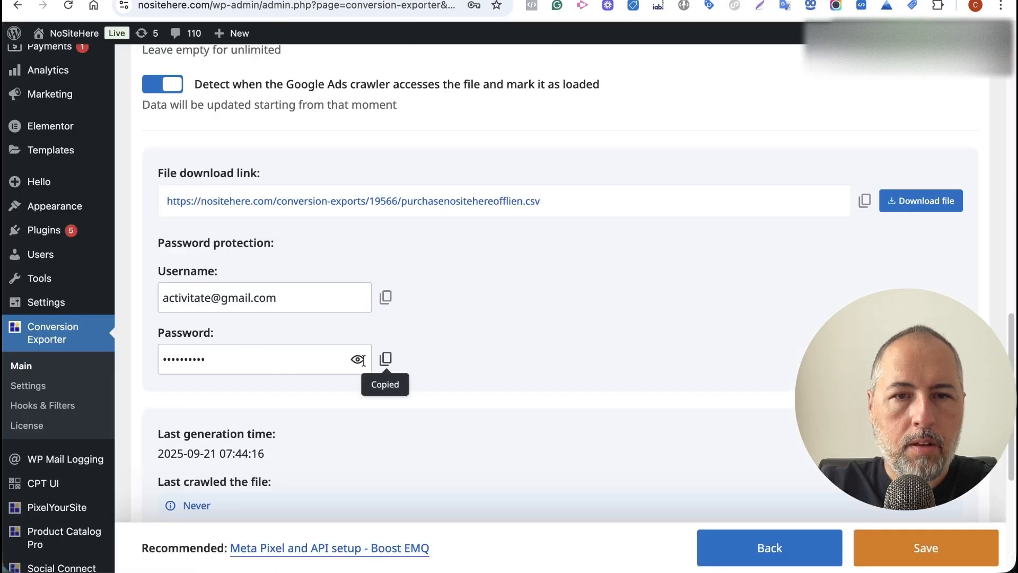
key(ctrl+shift+Tab)
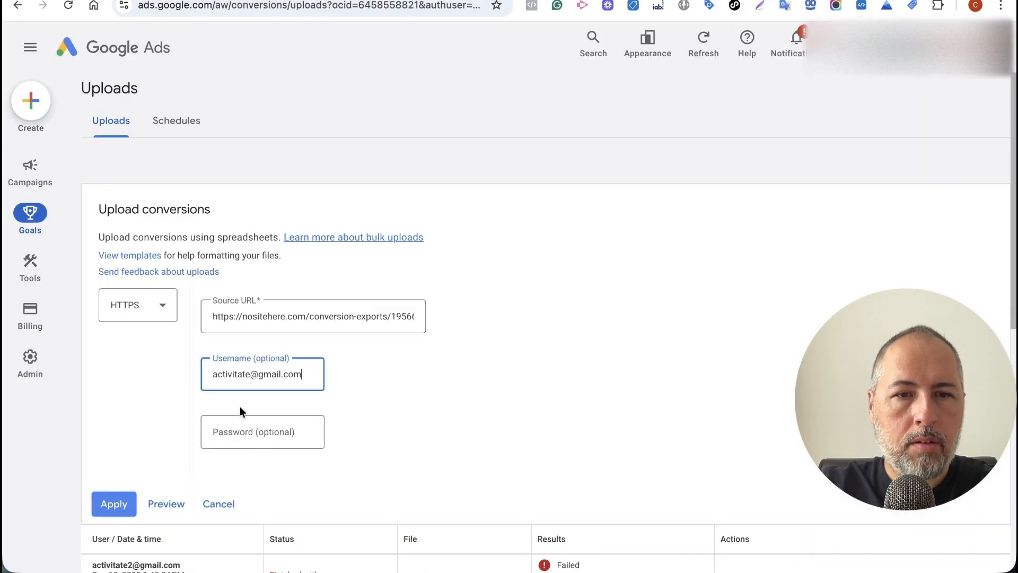
click(250, 431)
key(super+v)
scroll(414, 371, down, 2)
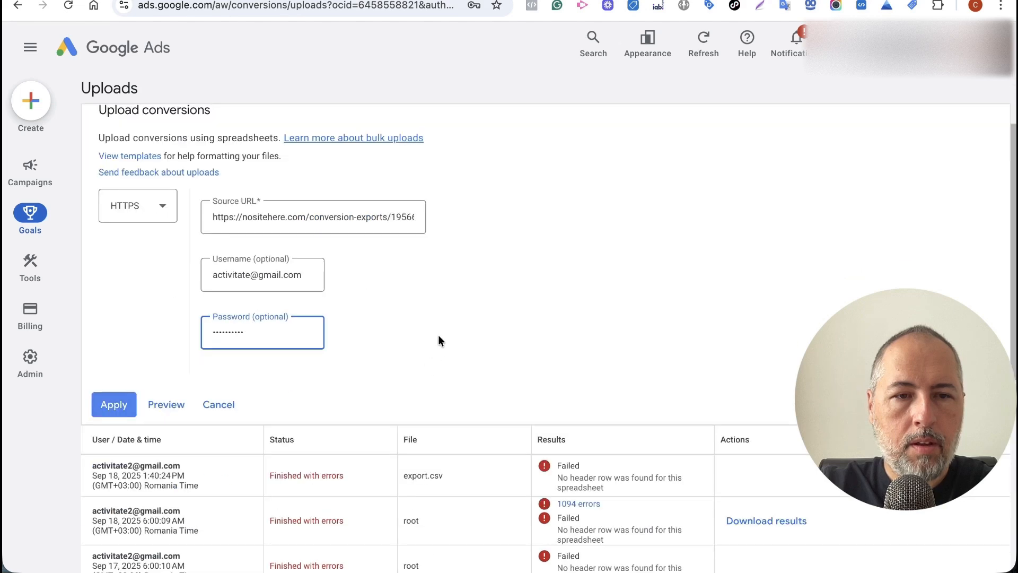
click(102, 410)
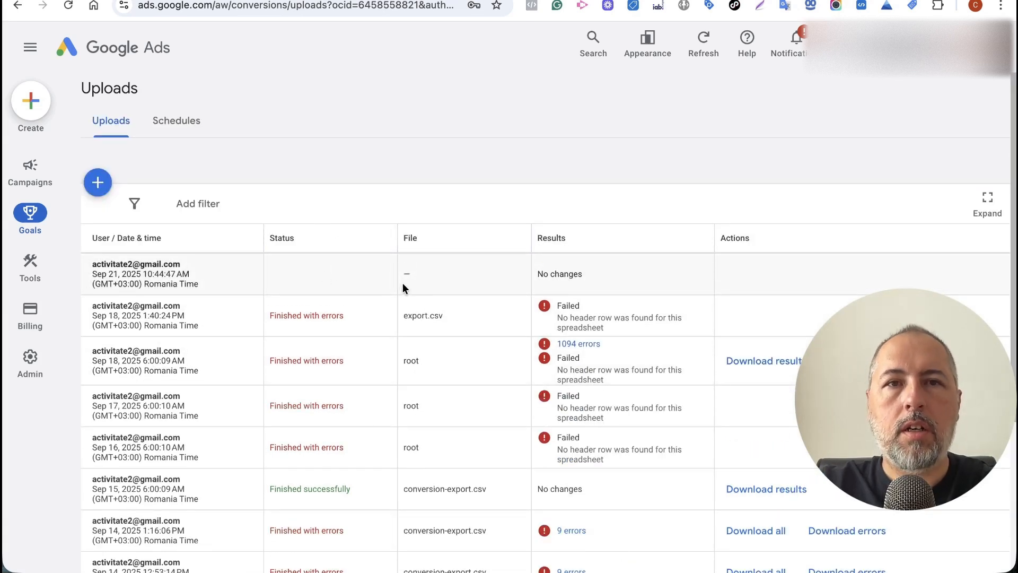
Return to the WordPress Conversion Exporter page showing purchasenositehereofflien.csv.
click(346, 0)
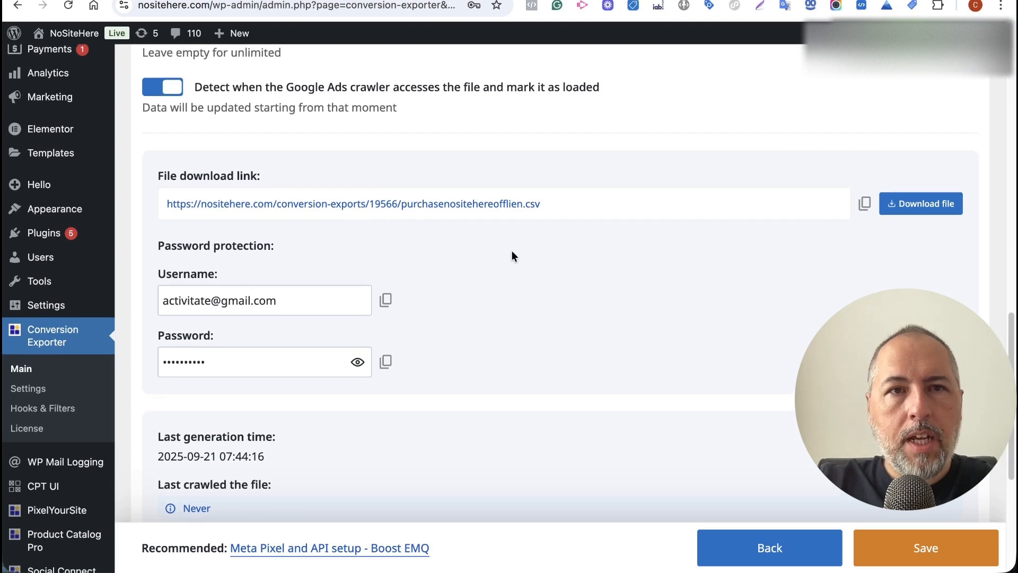
Open Conversion Tasks and compare the PurchaseTest and PurchaseNositeHereOfflien Google crawl times.
scroll(545, 266, up, 5)
scroll(270, 85, up, 7)
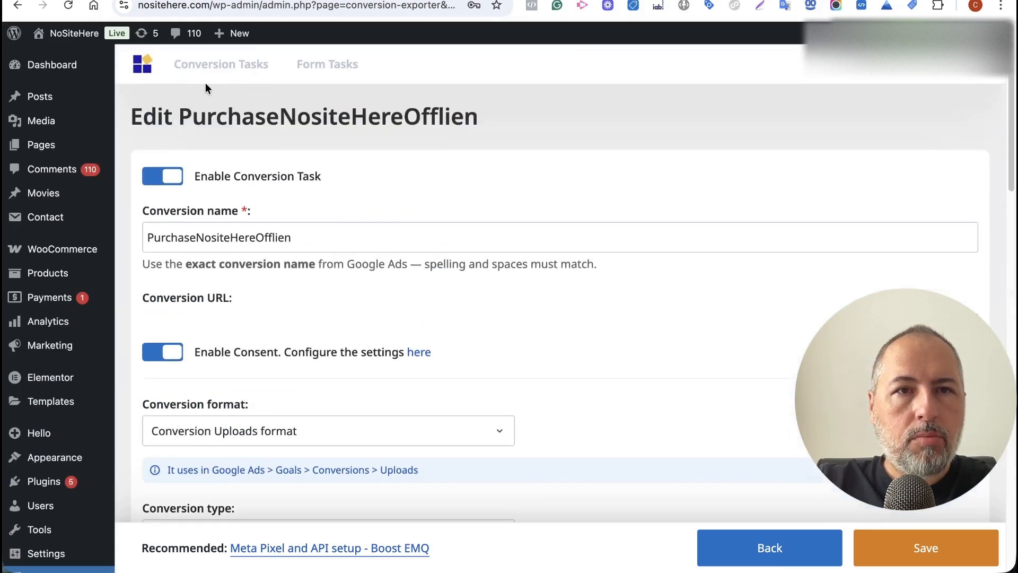
click(180, 64)
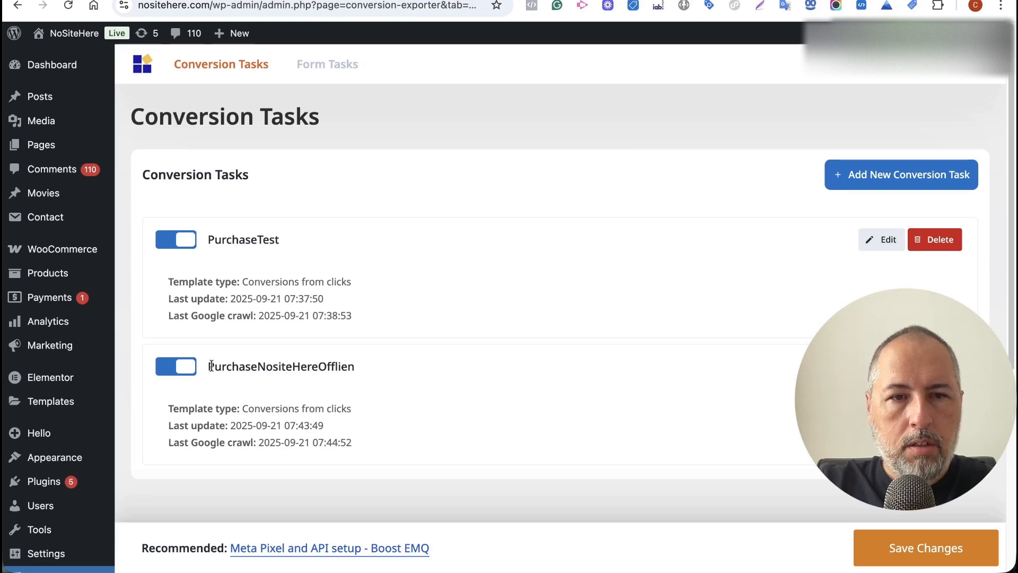
drag(207, 239, 295, 242)
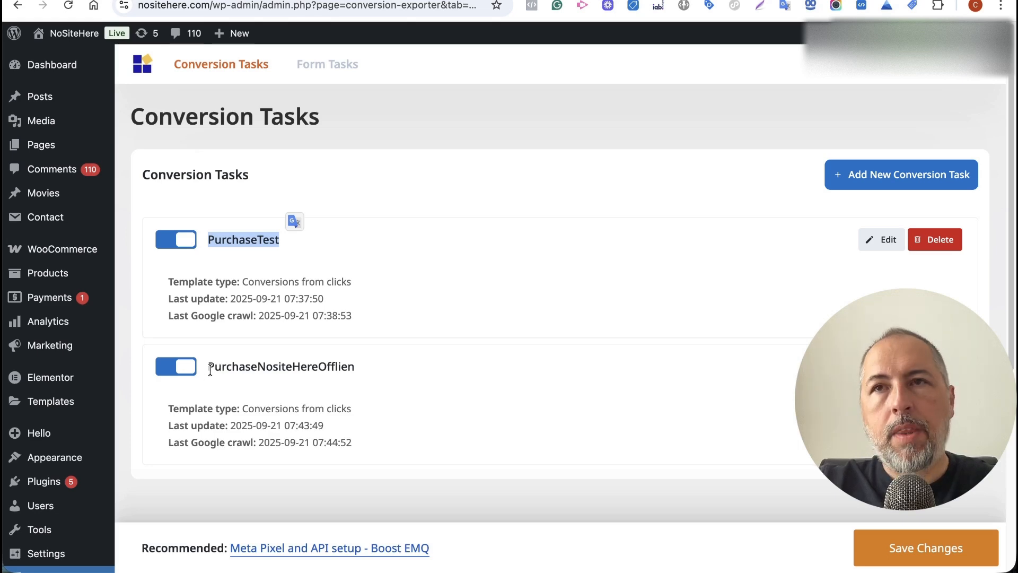
drag(208, 370, 355, 374)
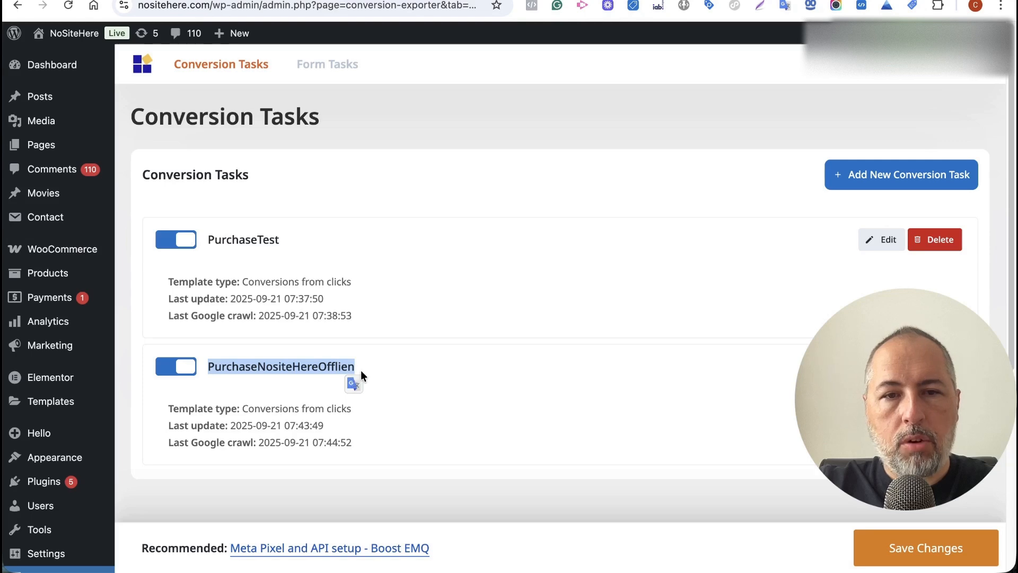